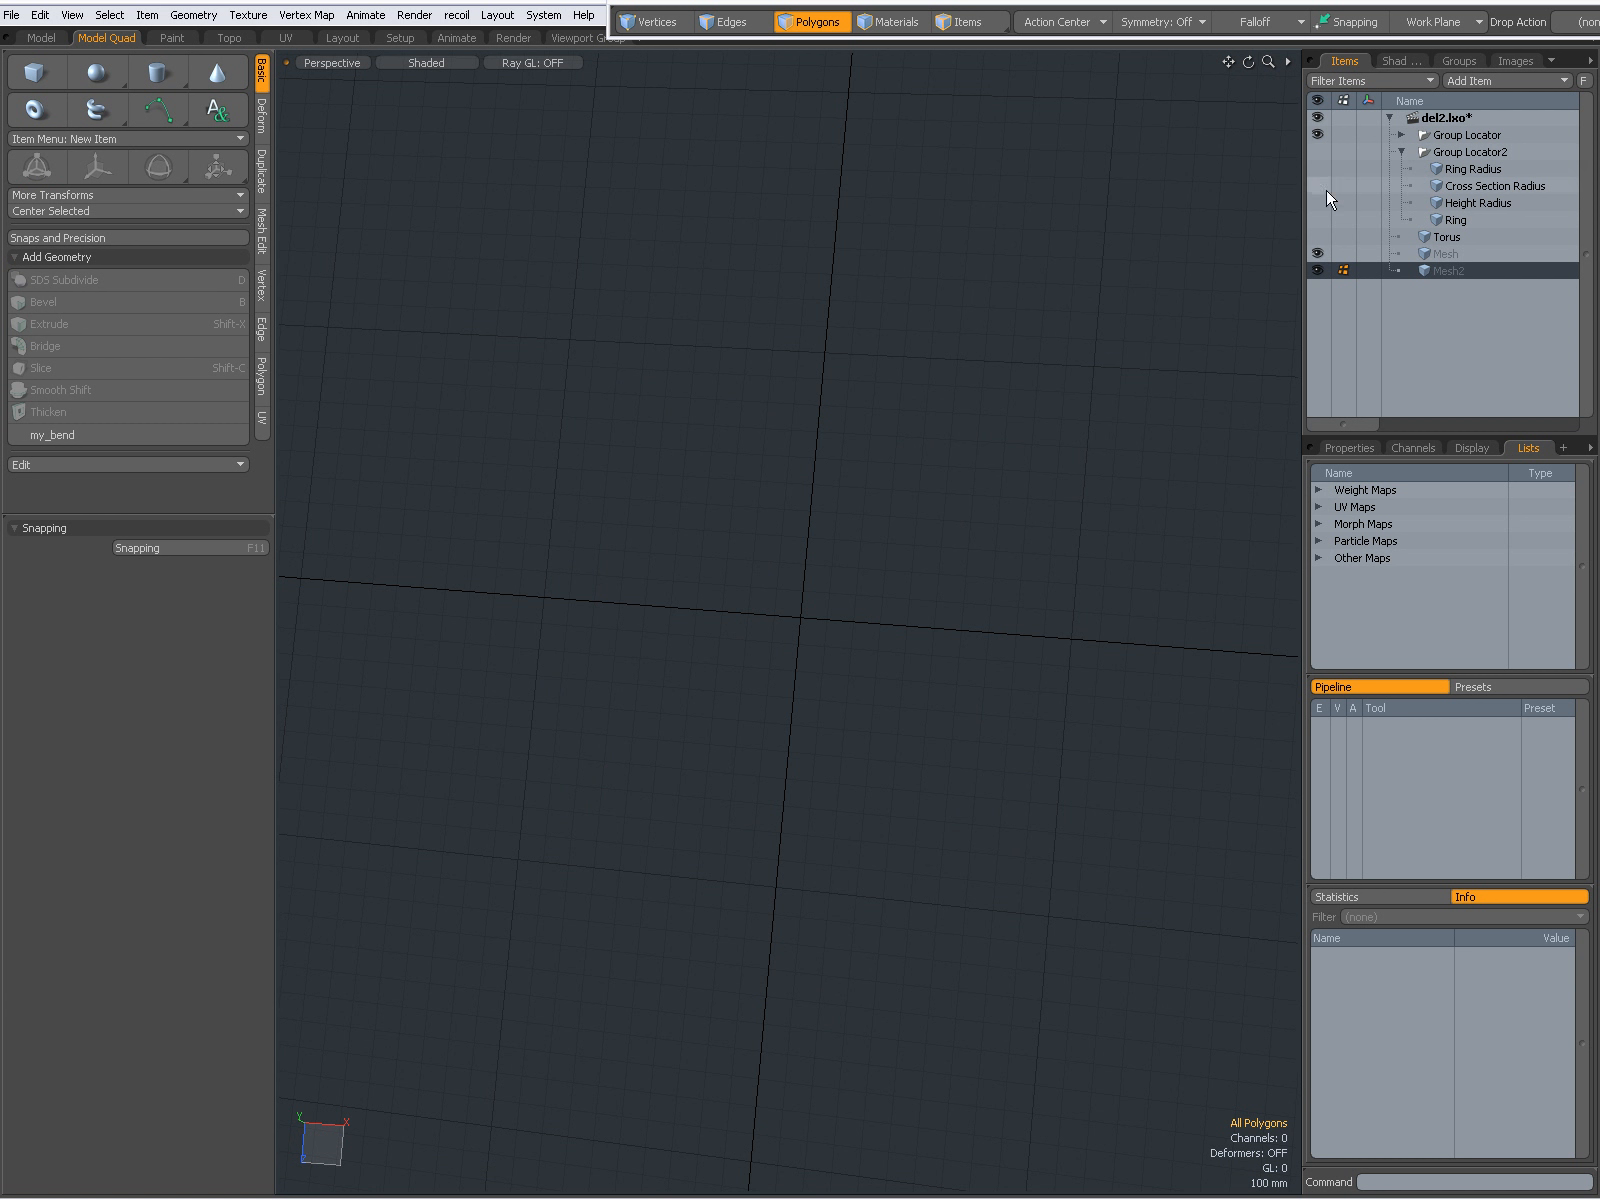
- Show the Group Locator2 and Torus items, and select the four meshes from Ring Radius through Ring
{"action": "left_click", "coordinate": [1317, 152]}
{"action": "left_click", "coordinate": [1316, 236]}
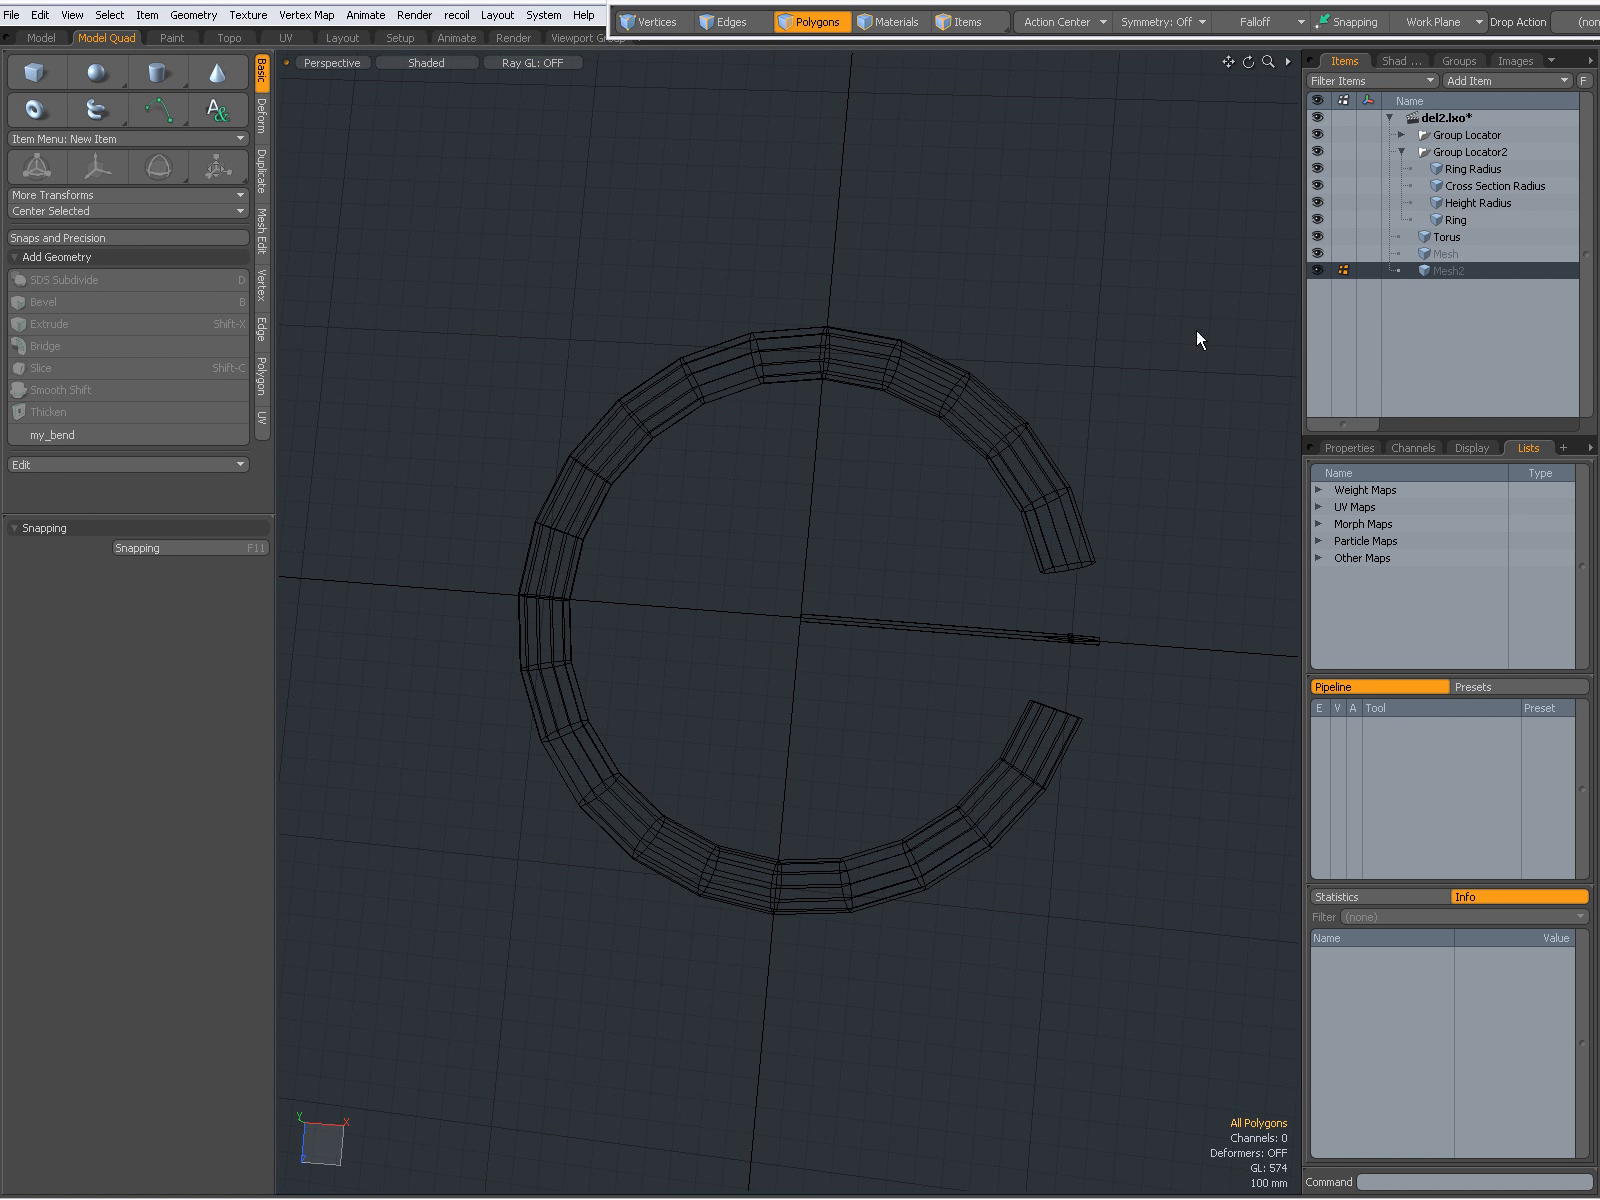
{"action": "left_click", "coordinate": [1456, 219]}
{"action": "left_click", "coordinate": [1463, 167], "text": "shift"}
{"action": "left_click_drag", "start_coordinate": [1036, 845], "coordinate": [1079, 706], "text": "alt"}
{"action": "left_click_drag", "start_coordinate": [967, 688], "coordinate": [1158, 590], "text": "alt+shift"}
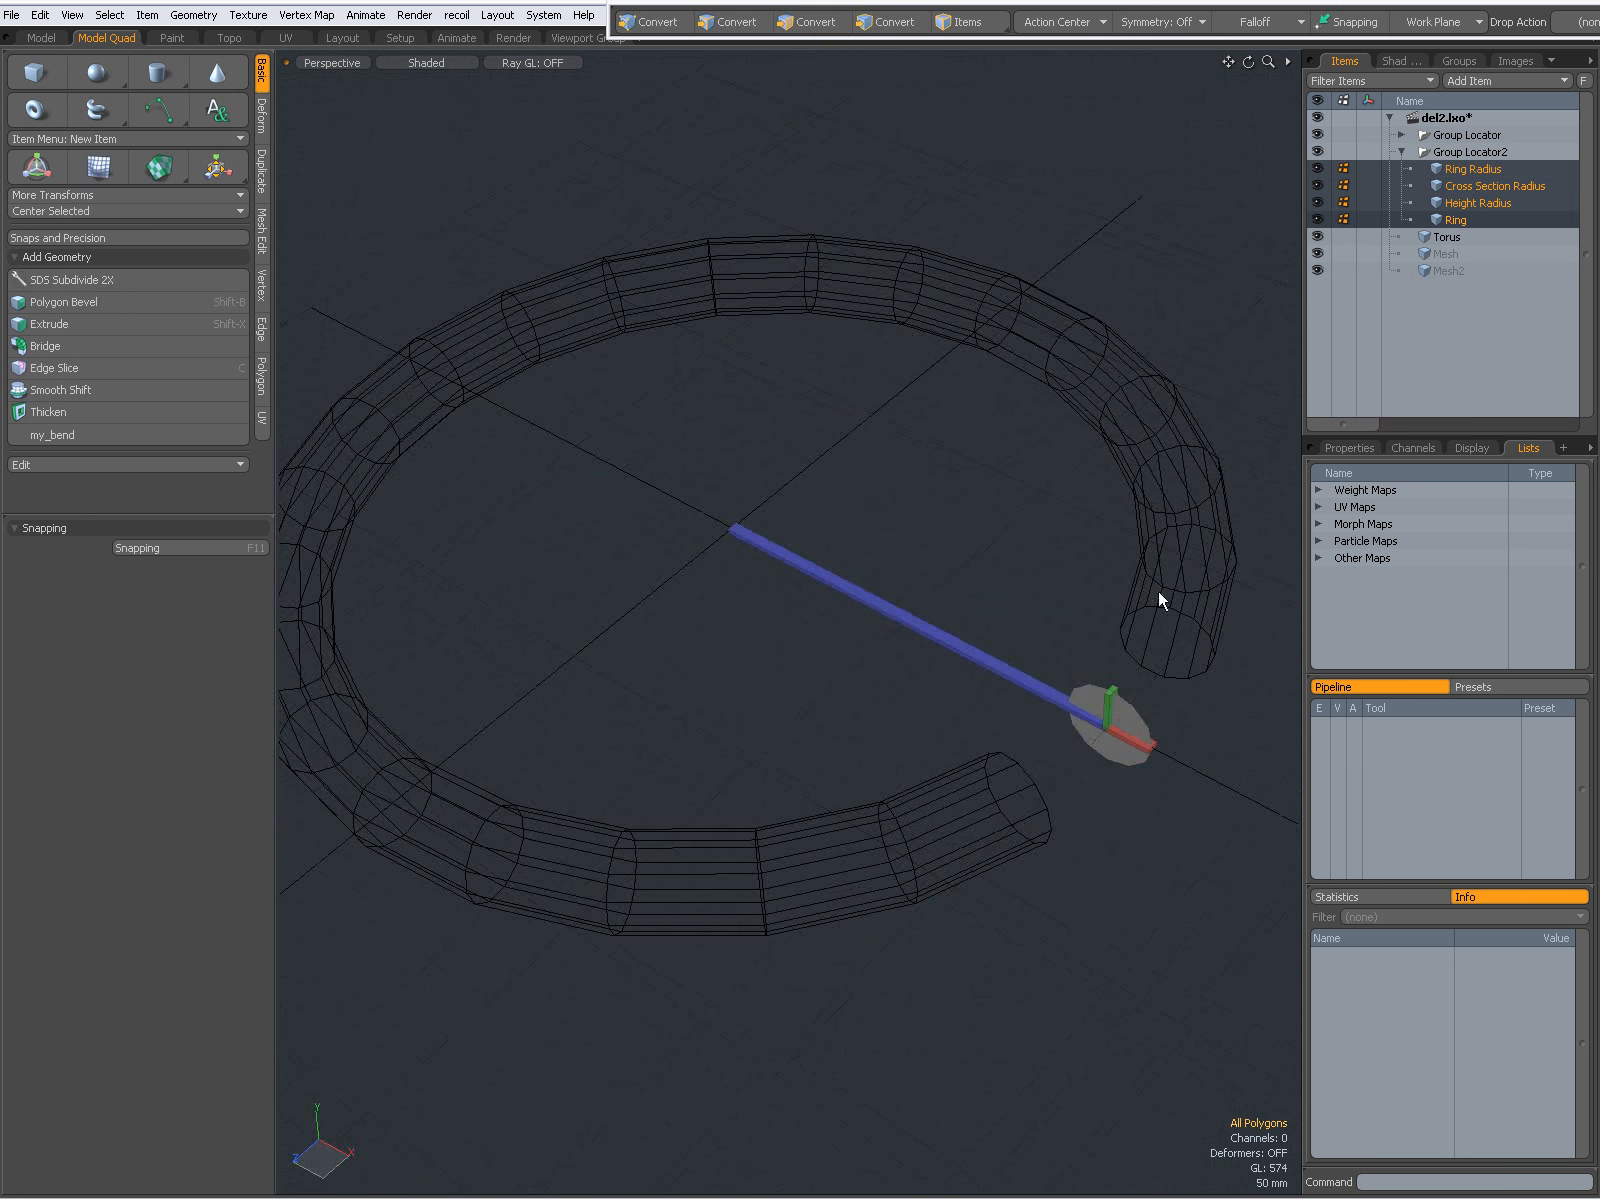
{"action": "left_click_drag", "start_coordinate": [650, 807], "coordinate": [633, 753], "text": "alt"}
- Draw a torus centred on the origin about the Y axis, with a ring radius of about 500 mm
{"action": "left_click", "coordinate": [35, 107]}
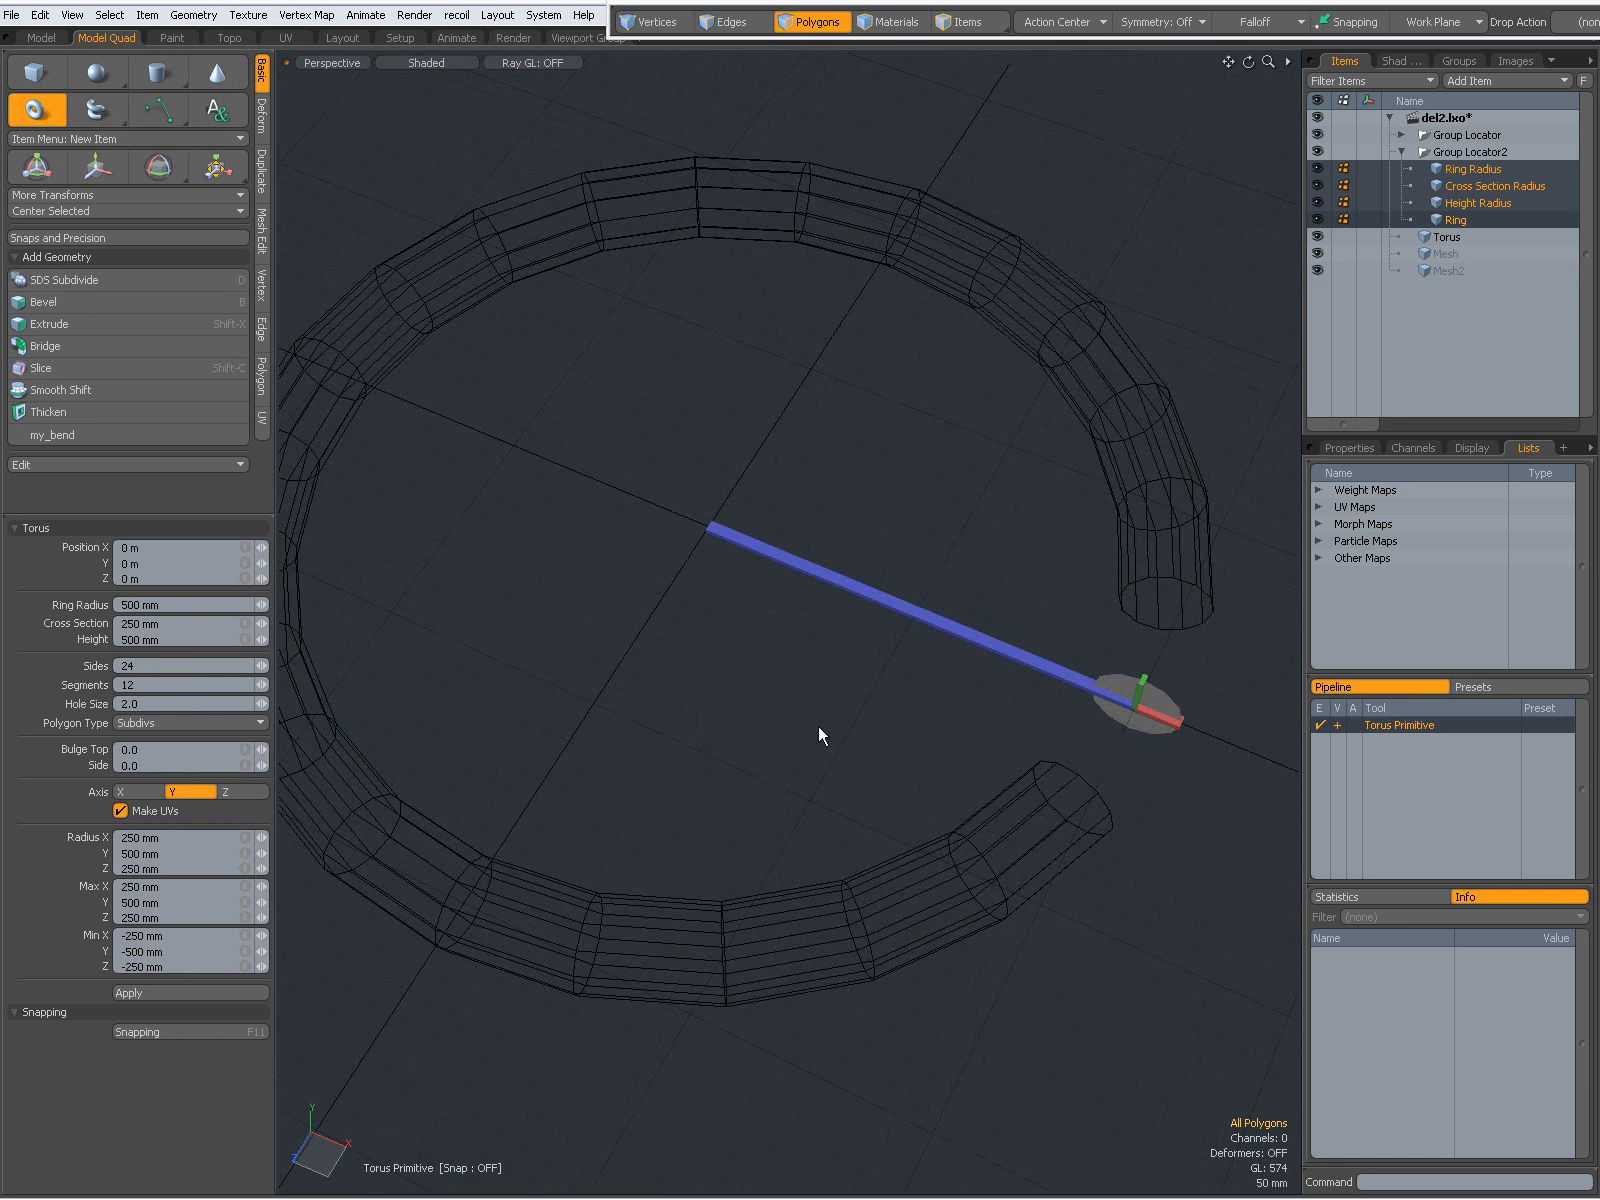
{"action": "left_click_drag", "start_coordinate": [583, 612], "coordinate": [675, 700], "text": "alt"}
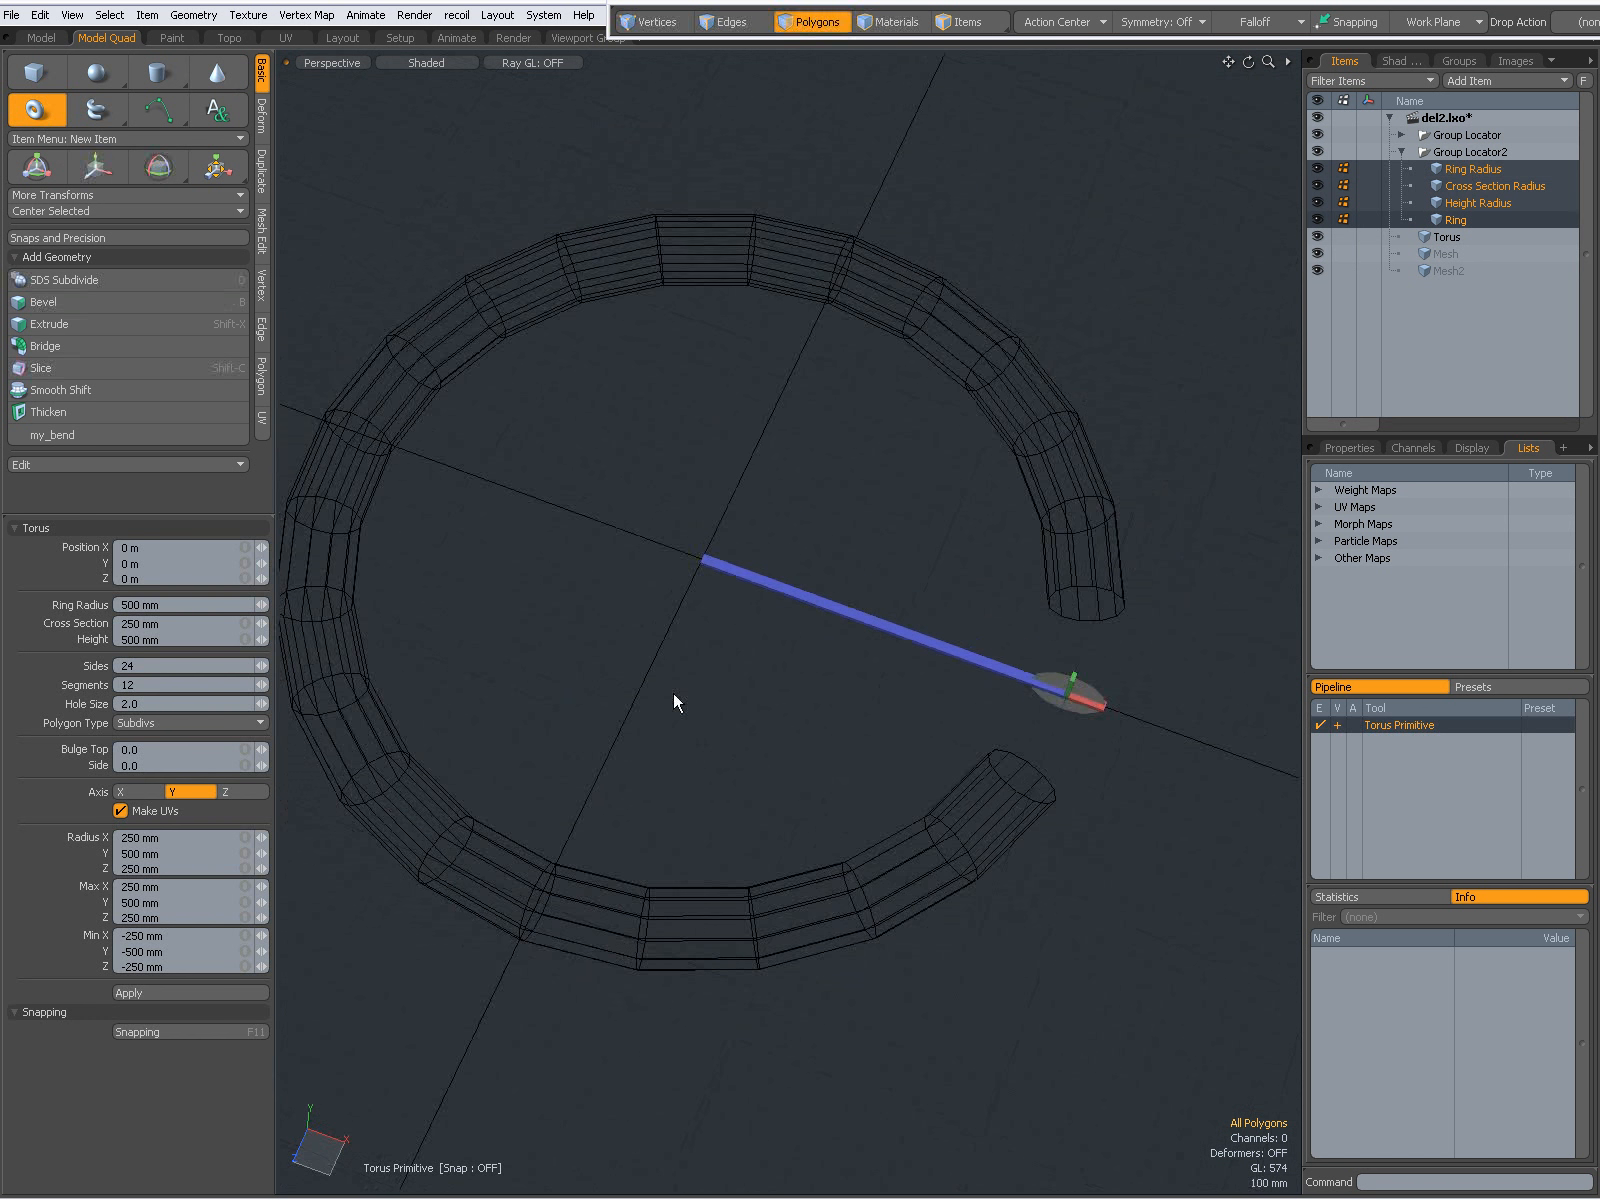
{"action": "left_click_drag", "start_coordinate": [633, 527], "coordinate": [823, 568]}
{"action": "key", "text": "ctrl+z"}
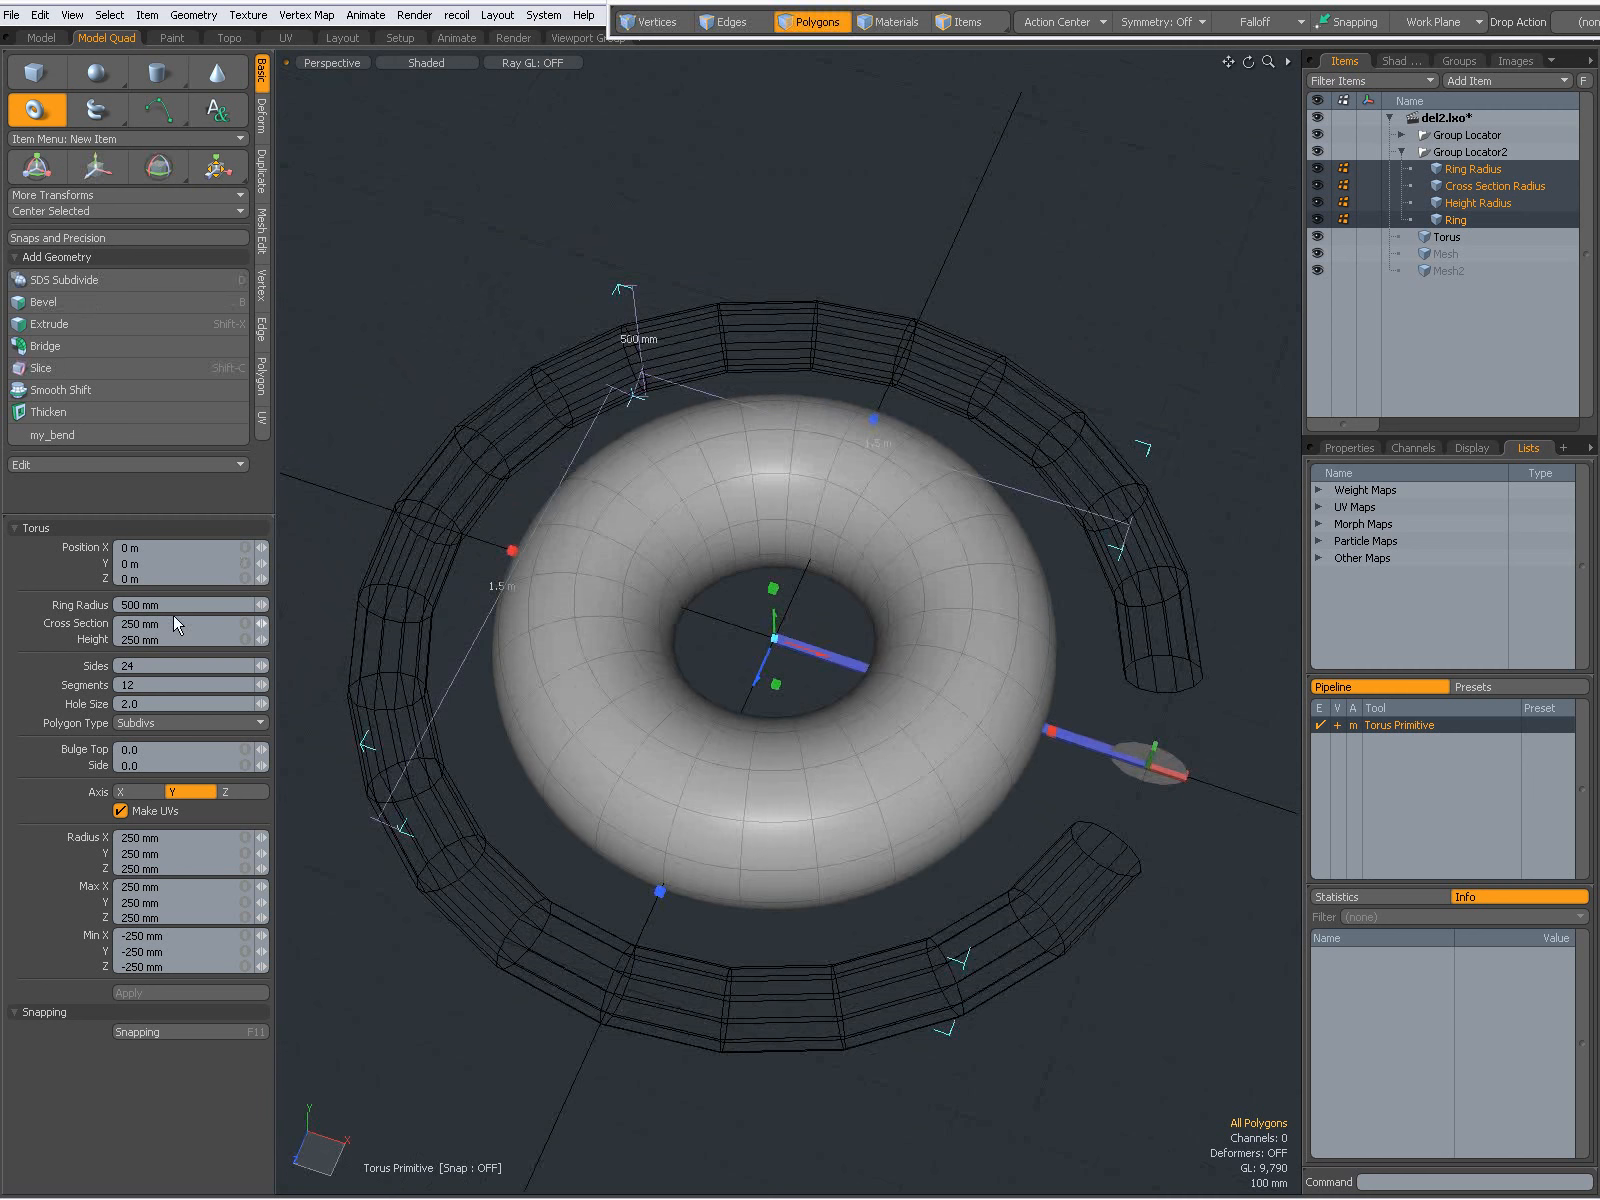
- Set the torus's ring radius to 1 m and its cross section to 100 mm
{"action": "double_click", "coordinate": [156, 604]}
{"action": "type", "text": "1"}
{"action": "key", "text": "Return"}
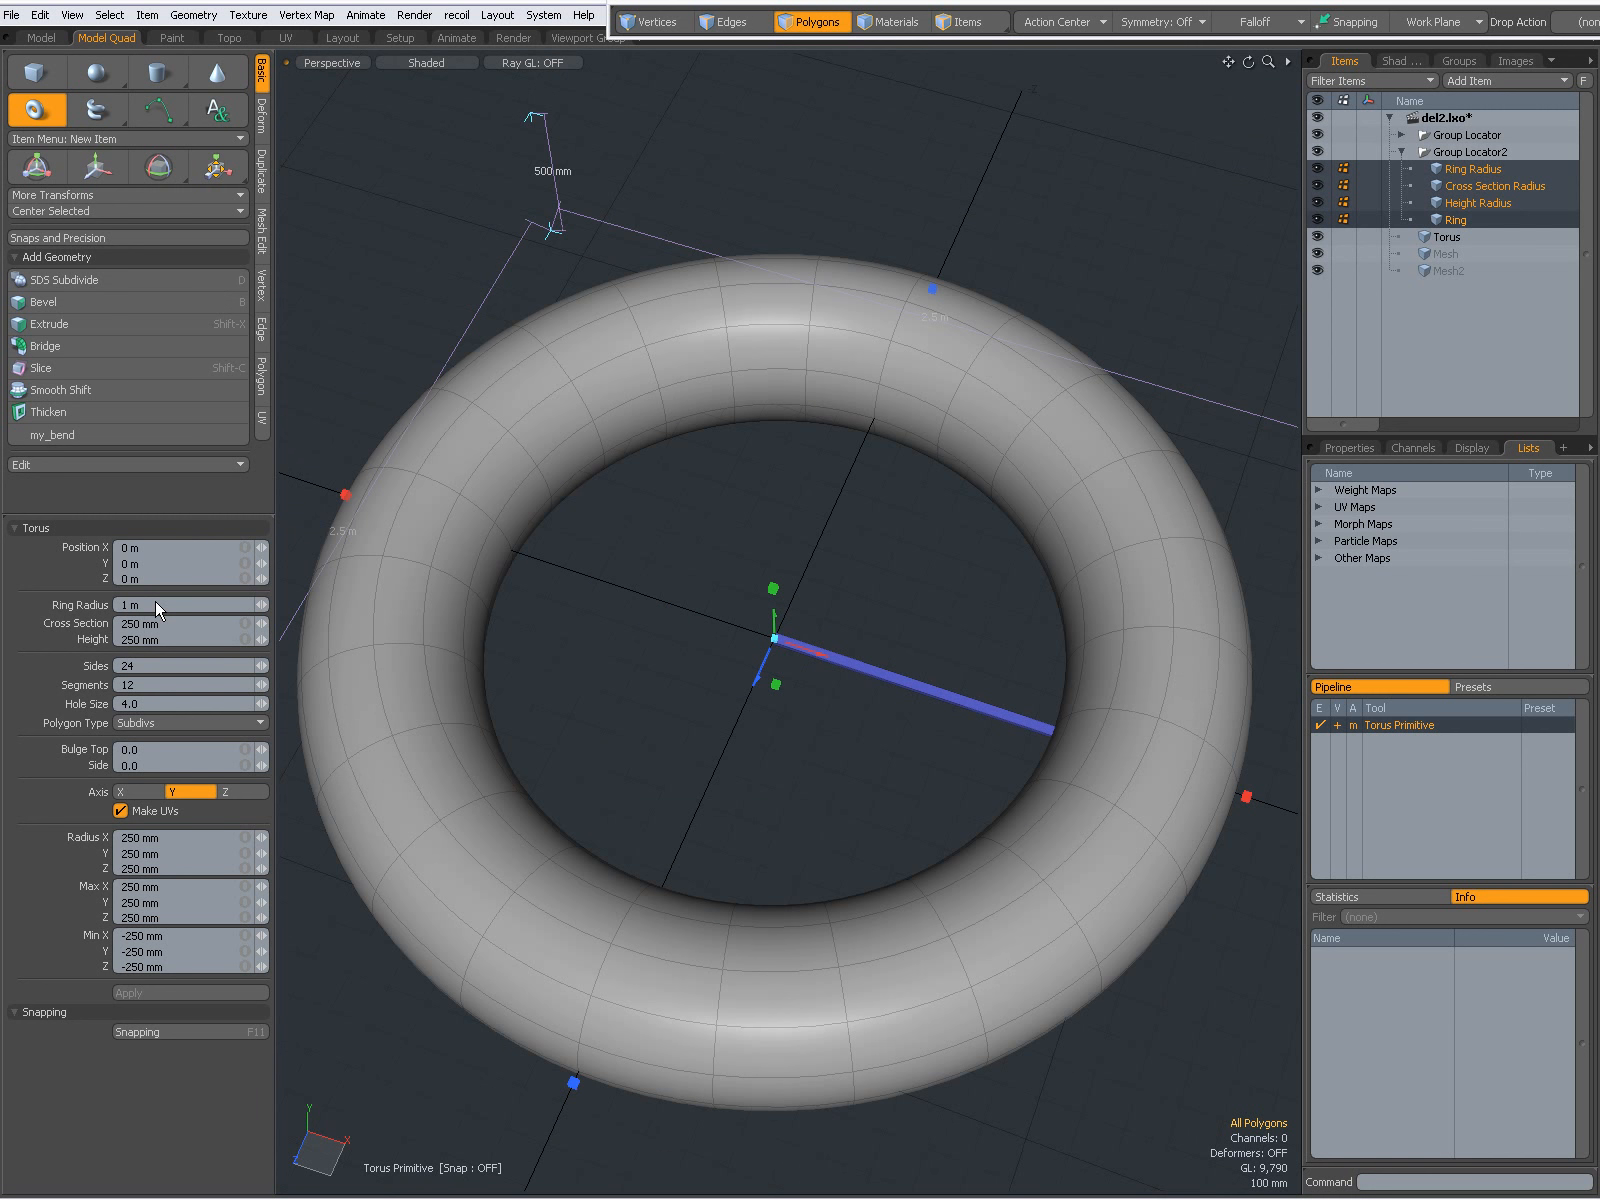
{"action": "left_click", "coordinate": [233, 625]}
{"action": "type", "text": ".1"}
{"action": "key", "text": "Return"}
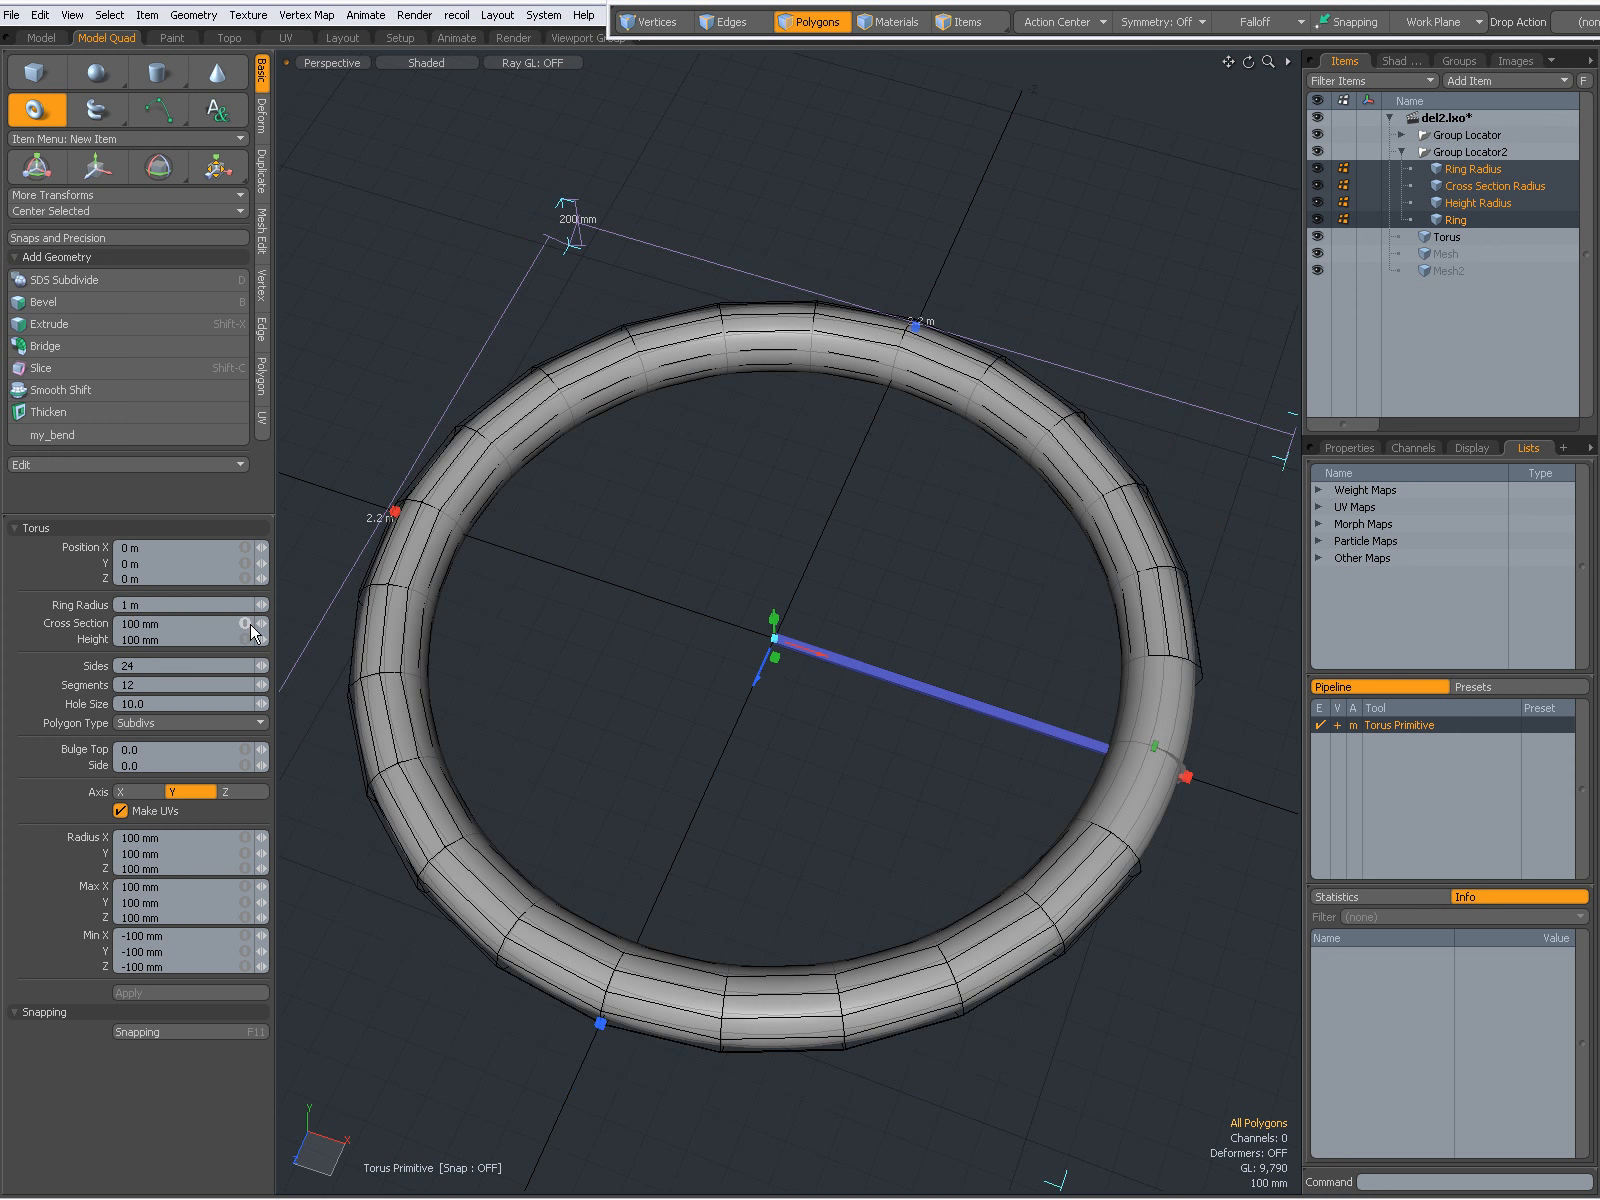
- Set the torus's polygon type to Face and drop the Torus tool
{"action": "left_click", "coordinate": [154, 723]}
{"action": "left_click", "coordinate": [150, 706]}
{"action": "left_click_drag", "start_coordinate": [943, 851], "coordinate": [1007, 877], "text": "alt"}
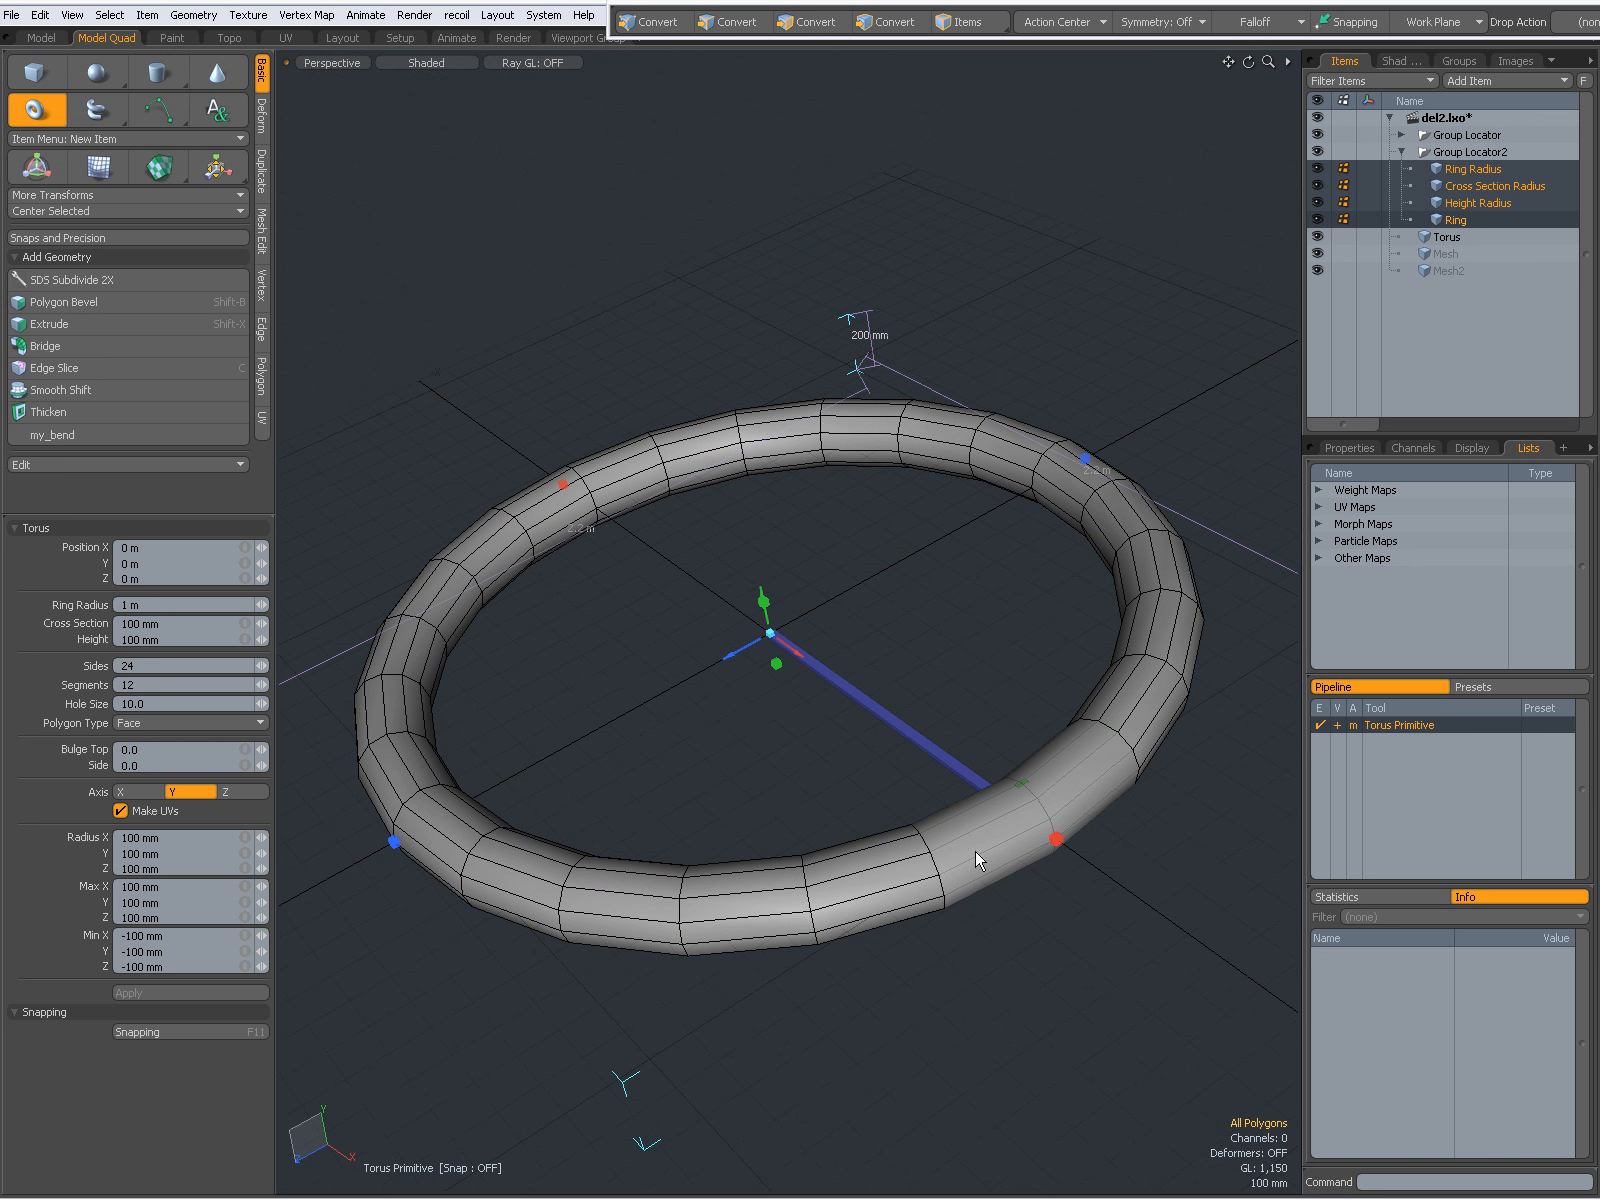
{"action": "key", "text": "space"}
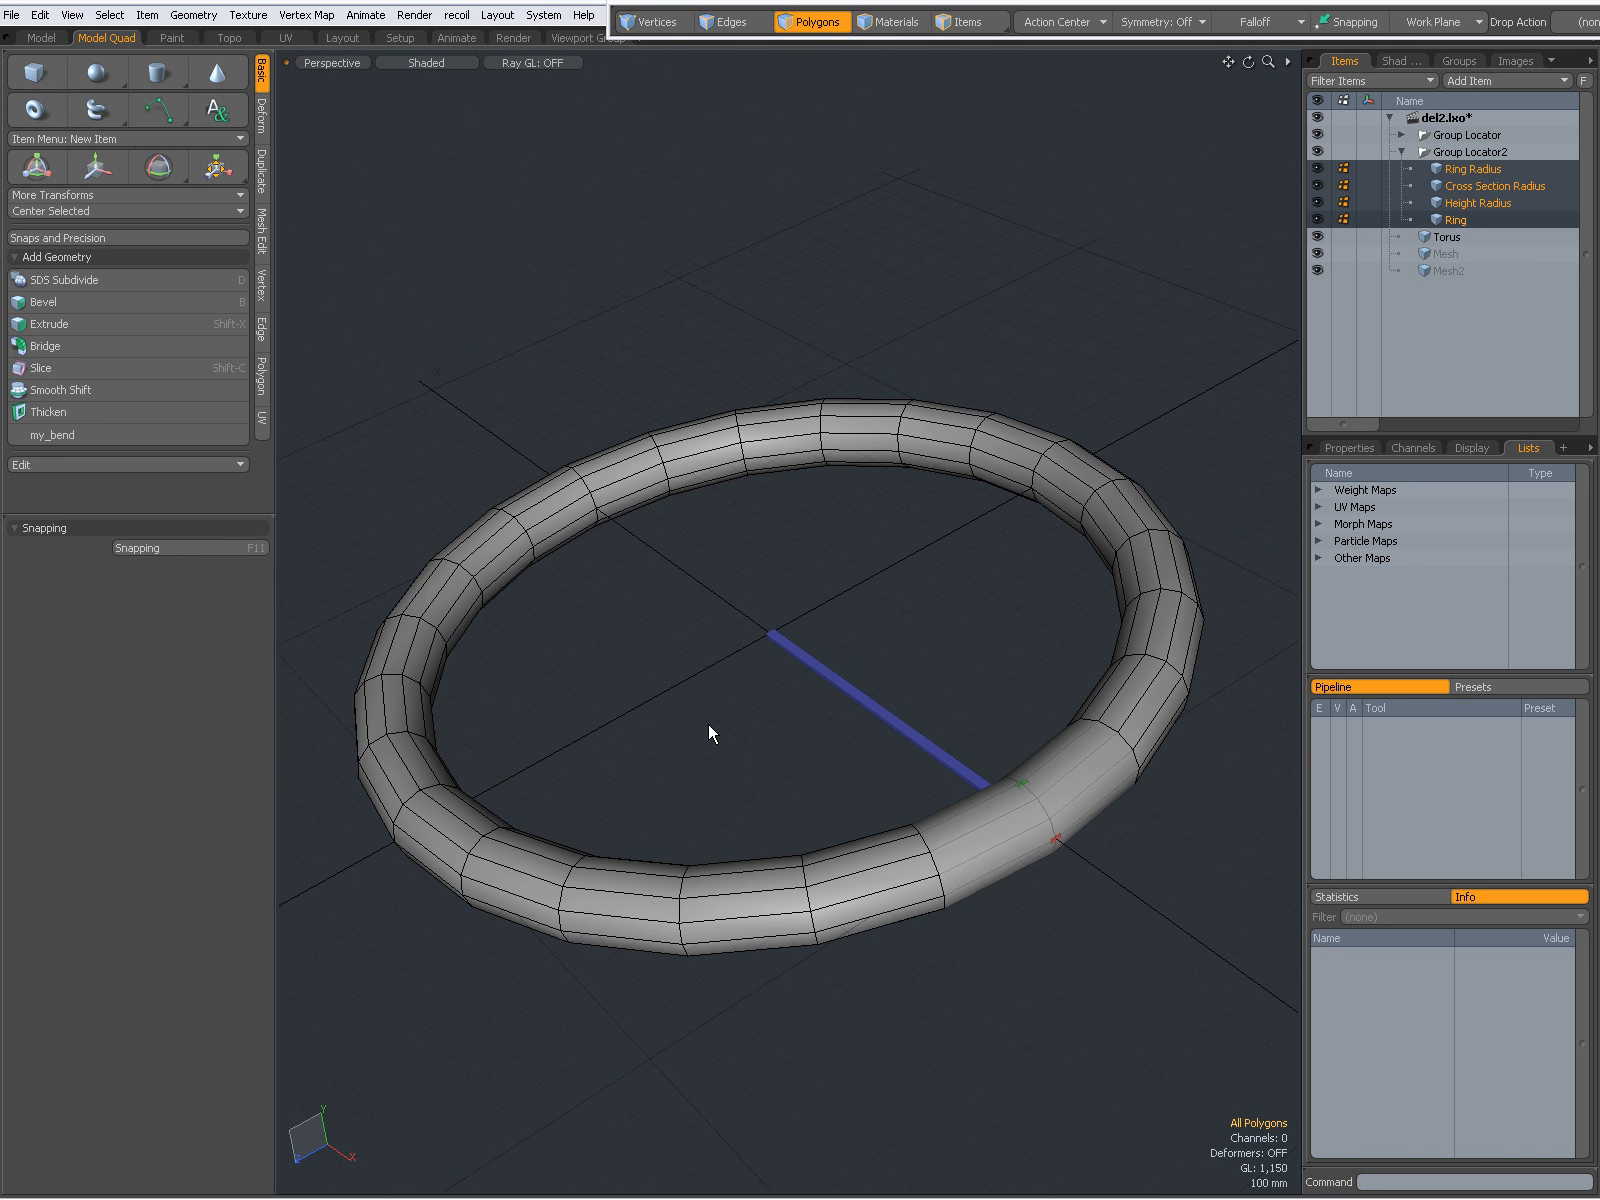
- Activate the Torus tool again and examine the blue ring radius guide running from the centre to the tube's middle
{"action": "left_click_drag", "start_coordinate": [709, 727], "coordinate": [898, 753], "text": "alt"}
{"action": "scroll", "coordinate": [887, 666], "scroll_direction": "up", "scroll_amount": 5}
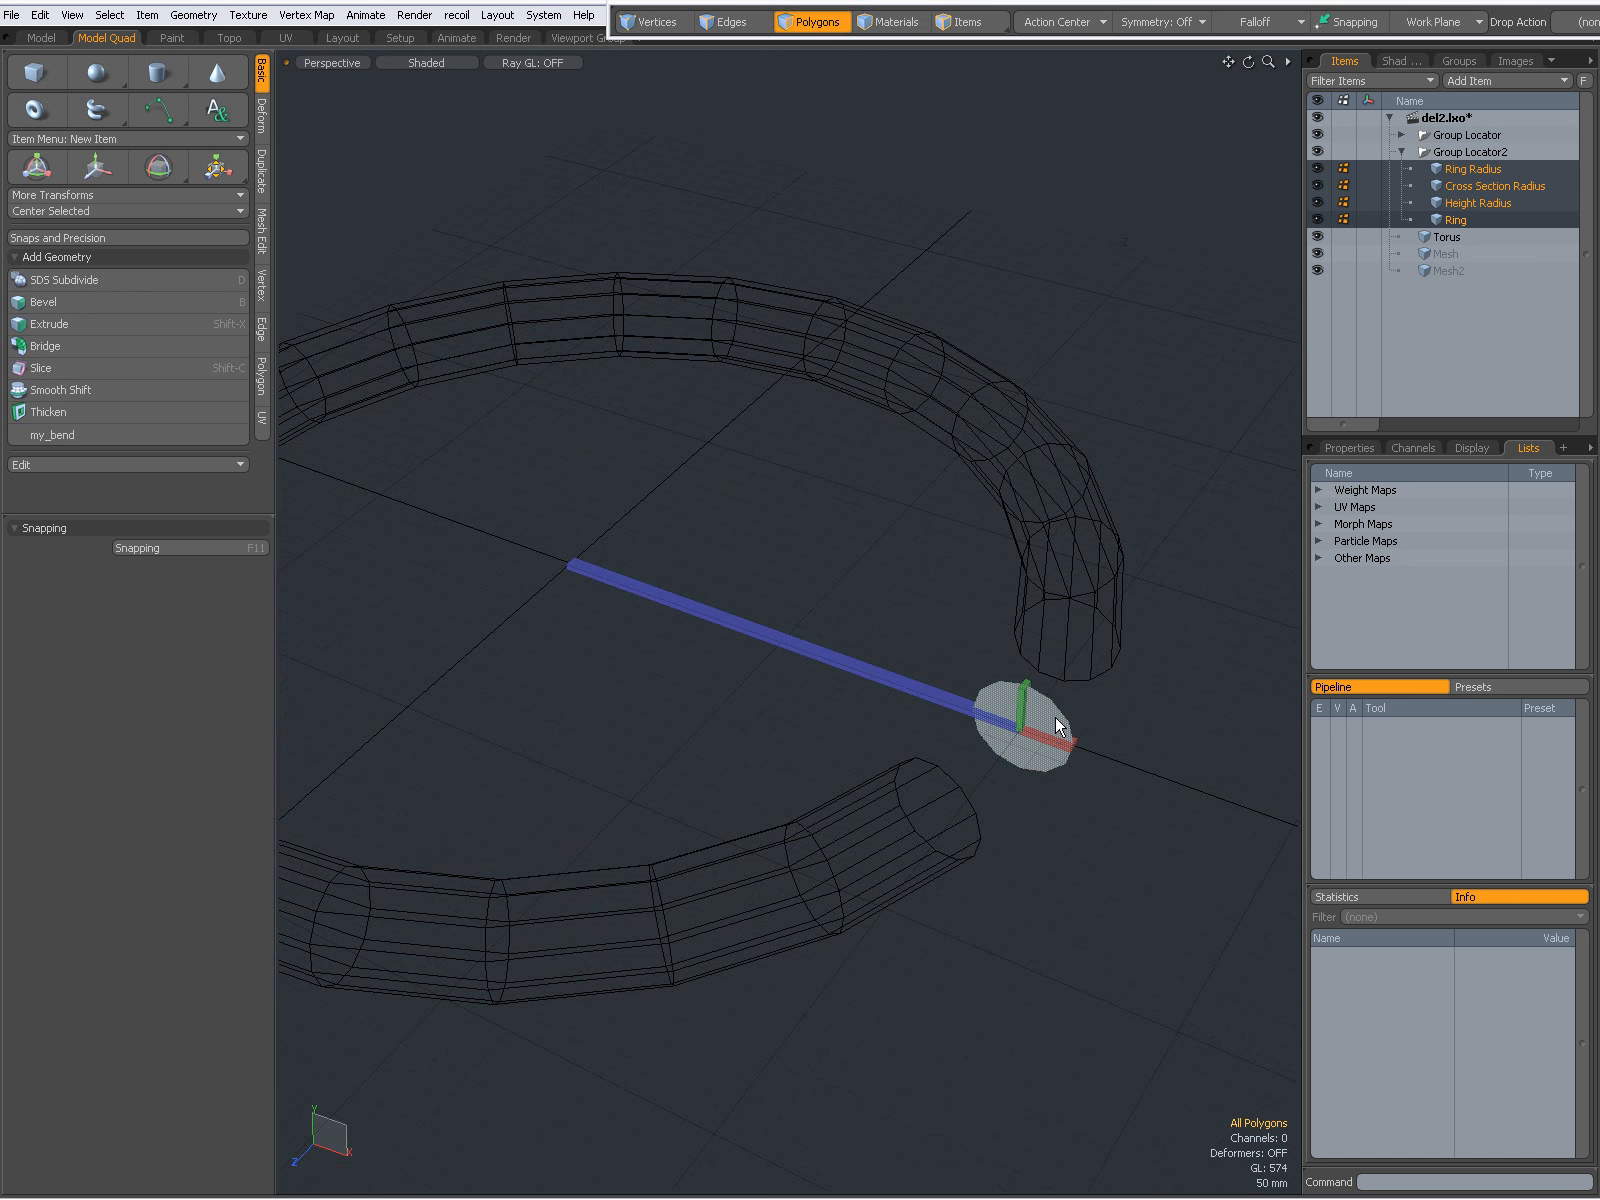
{"action": "left_click", "coordinate": [24, 117]}
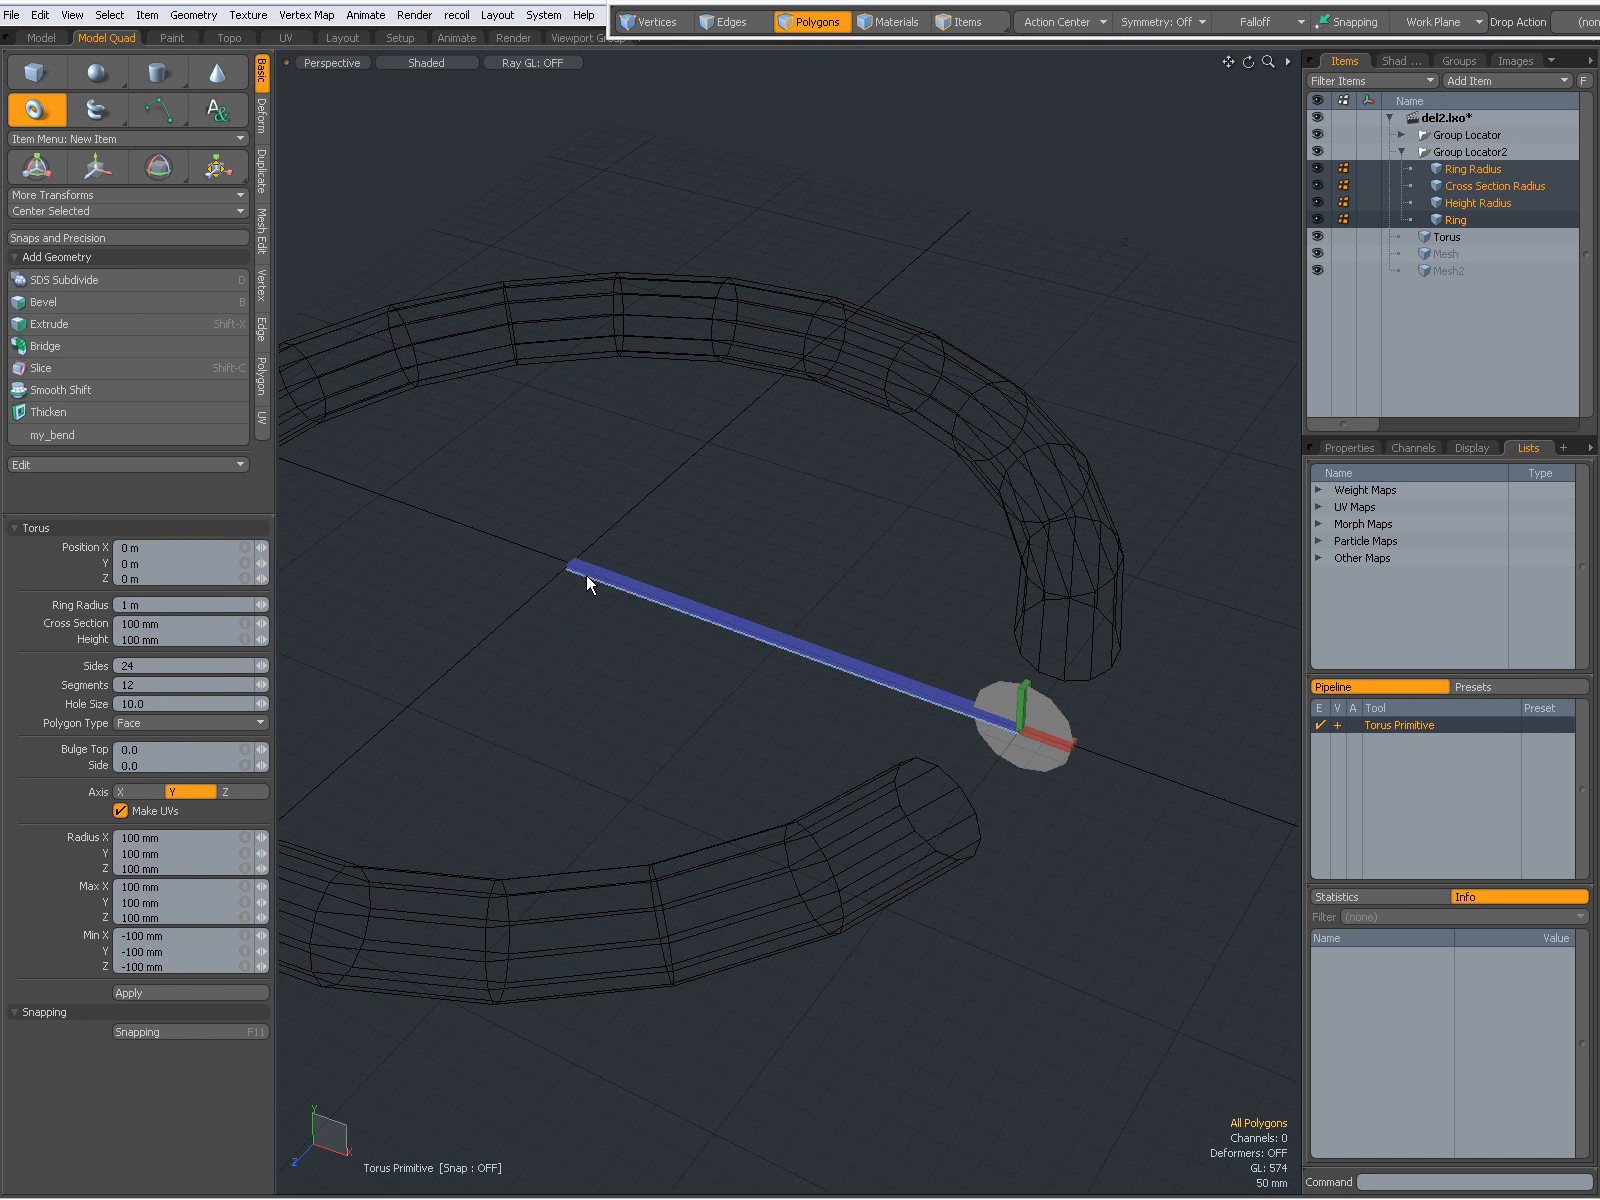
{"action": "left_click_drag", "start_coordinate": [480, 736], "coordinate": [777, 790], "text": "alt"}
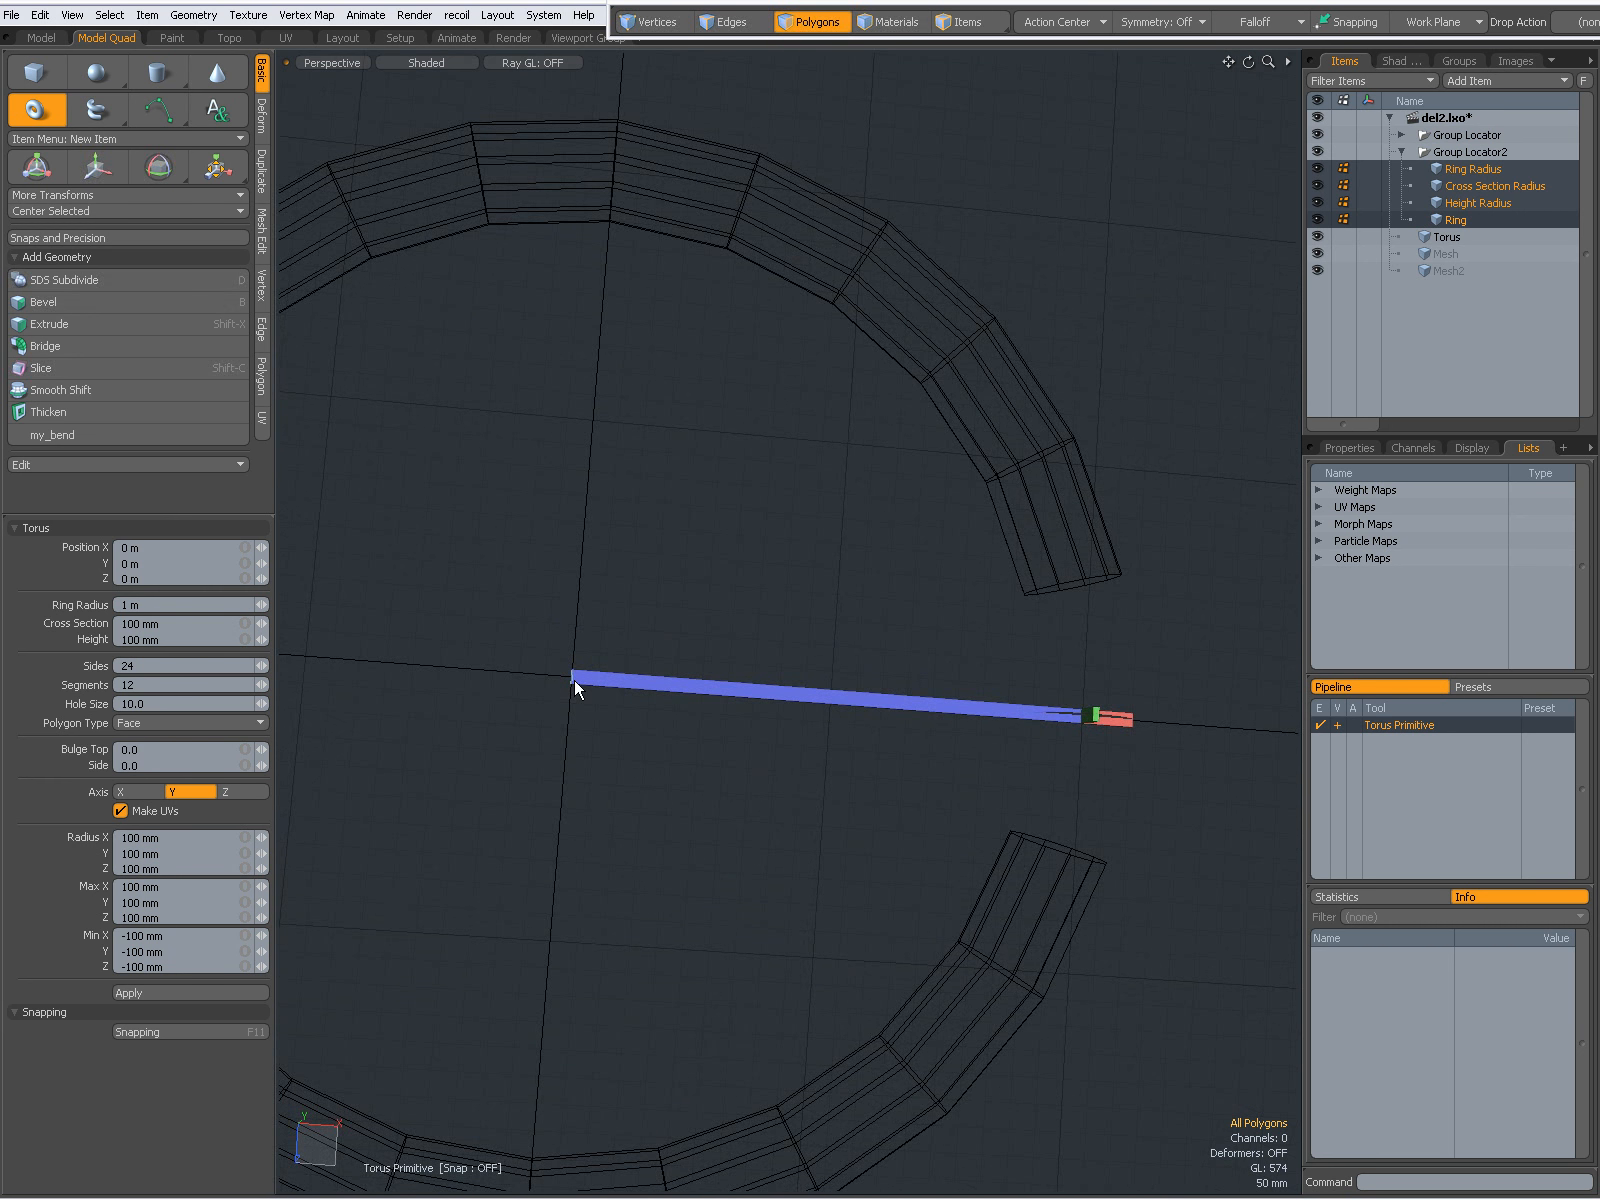
{"action": "left_click_drag", "start_coordinate": [964, 837], "coordinate": [1167, 553], "text": "alt"}
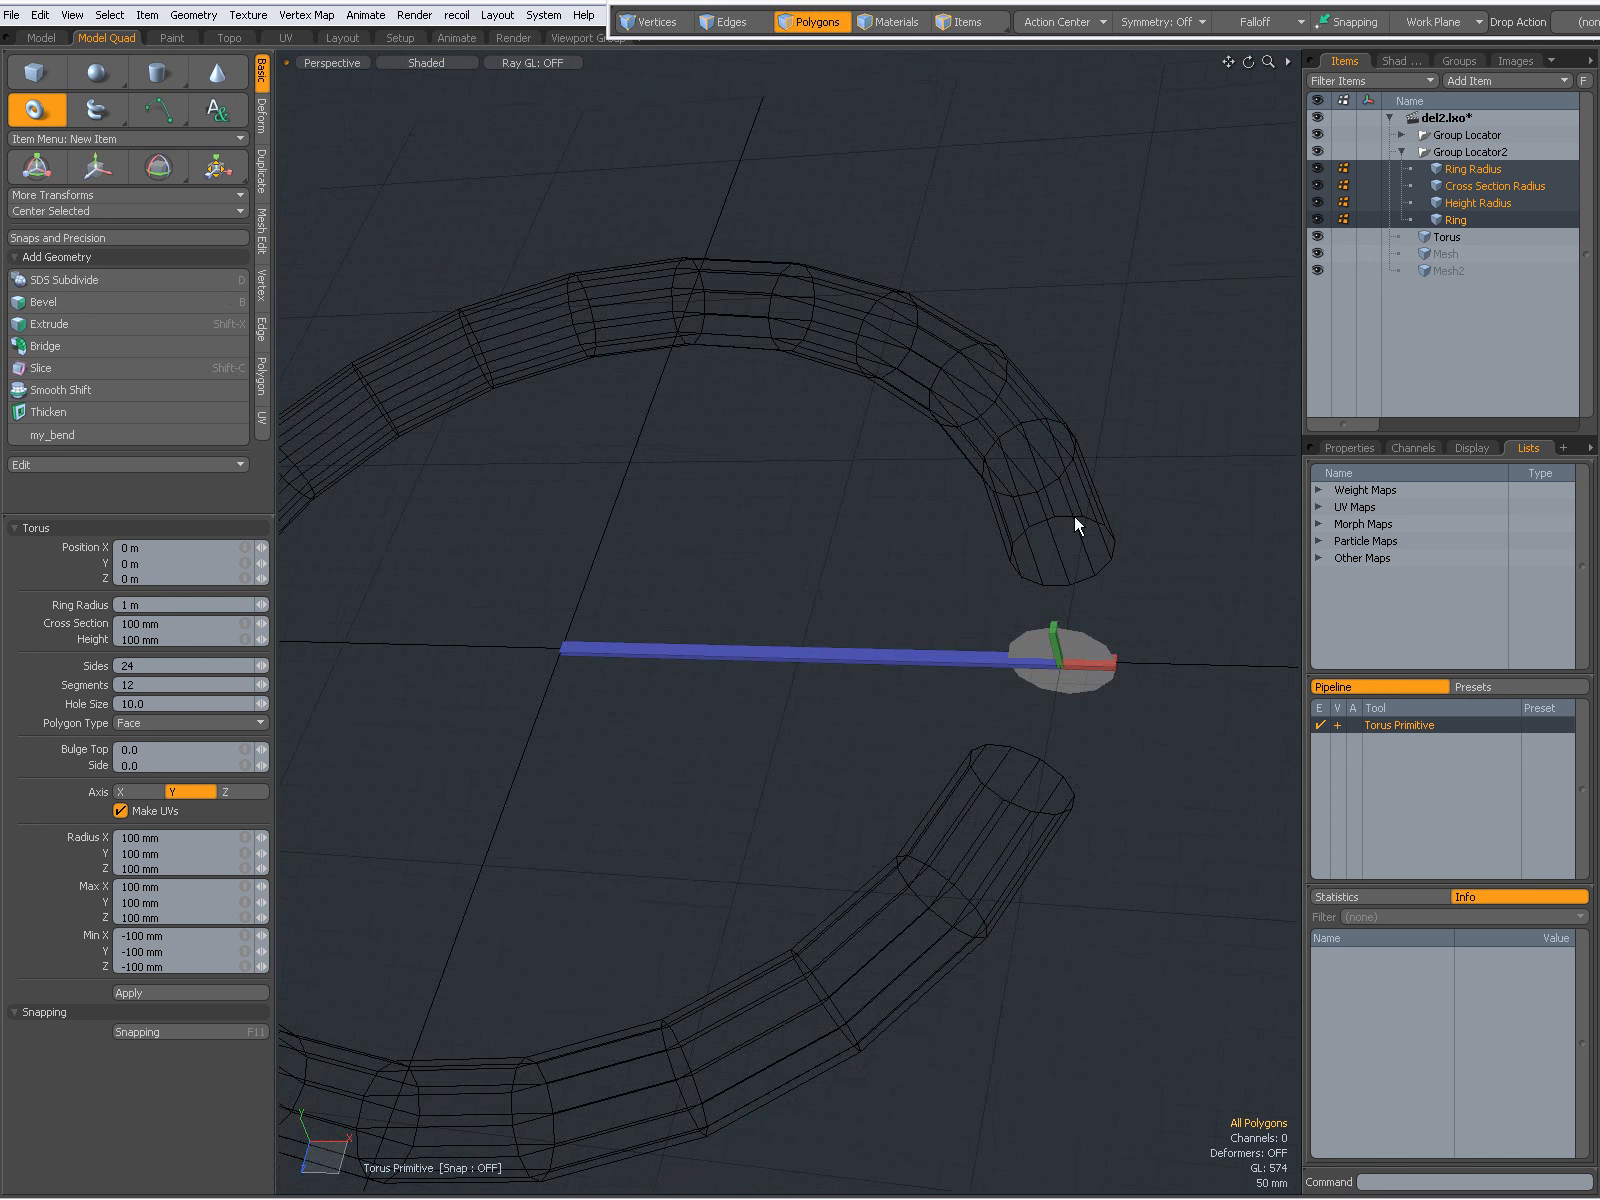
{"action": "scroll", "coordinate": [1111, 663], "scroll_direction": "up", "scroll_amount": 6}
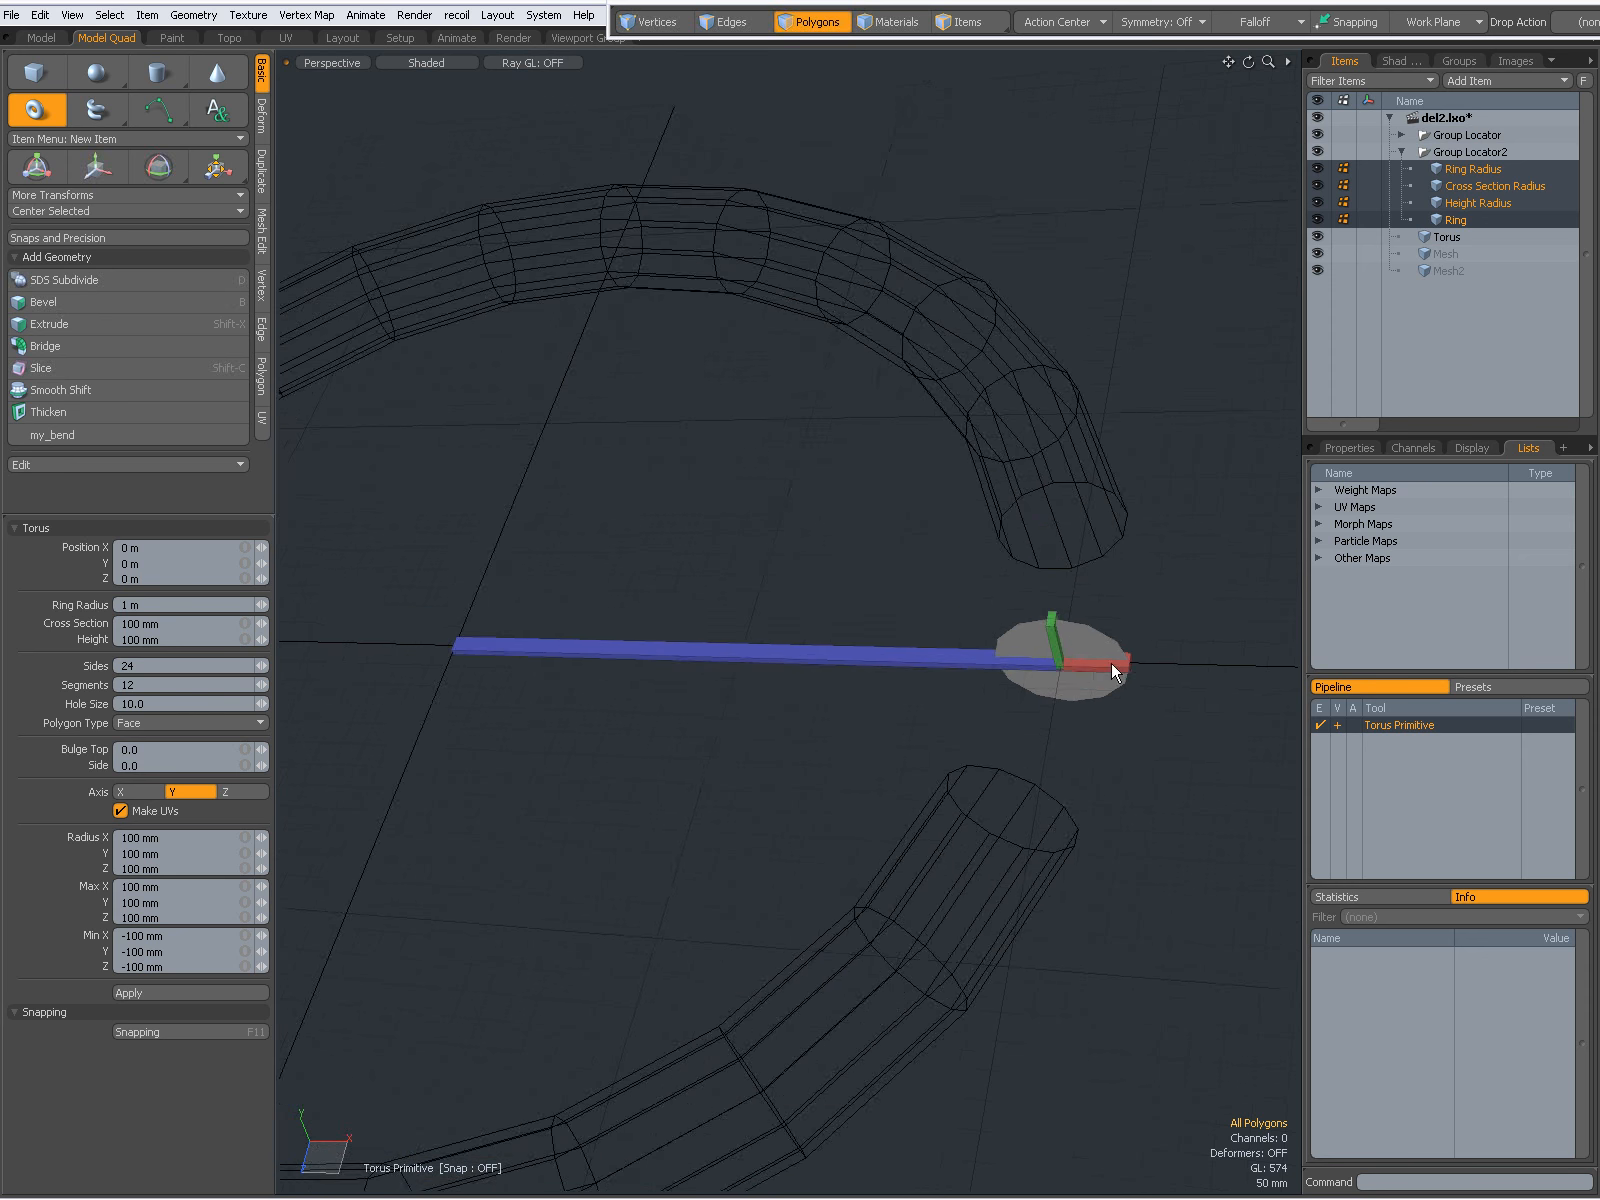
- Examine the red cross section radius and green height radius guides on the grey disc in the torus gap
{"action": "left_click_drag", "start_coordinate": [784, 766], "coordinate": [1027, 605], "text": "alt"}
{"action": "scroll", "coordinate": [1028, 605], "scroll_direction": "up", "scroll_amount": 6}
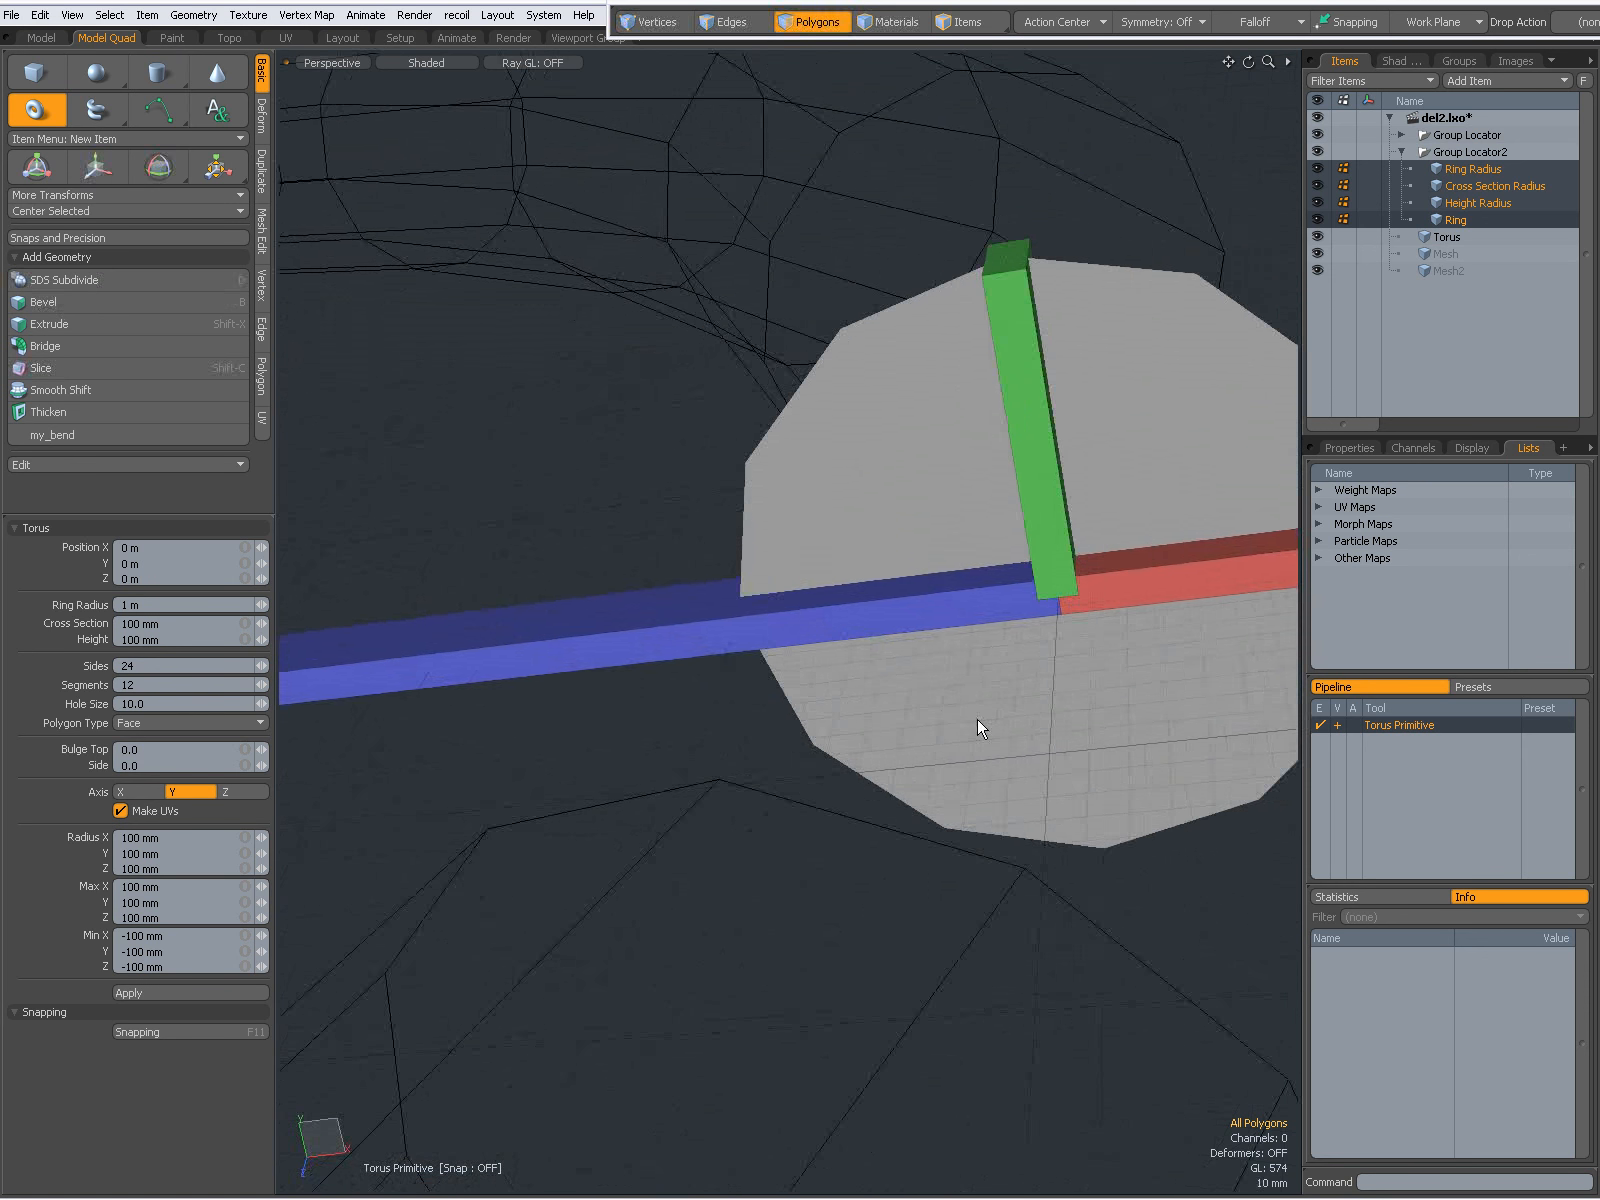
{"action": "left_click_drag", "start_coordinate": [1049, 693], "coordinate": [1053, 770], "text": "alt"}
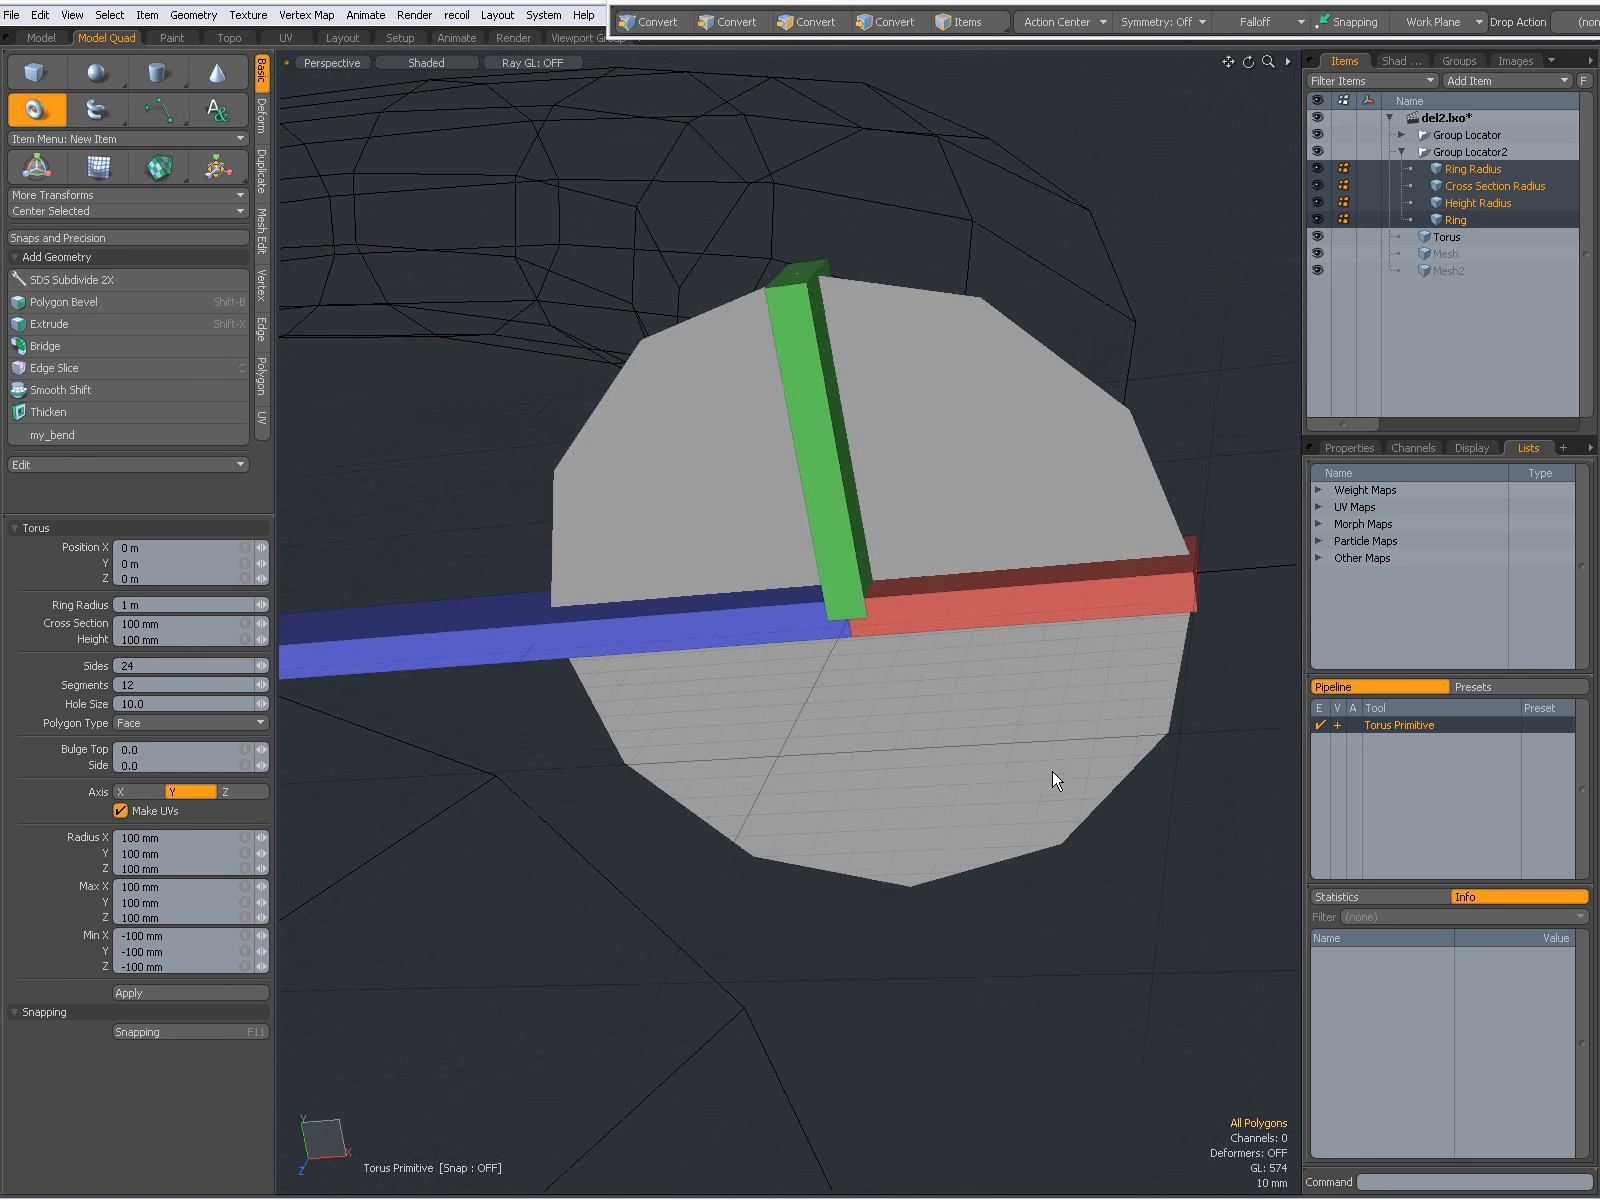
{"action": "left_click_drag", "start_coordinate": [824, 646], "coordinate": [883, 602], "text": "alt"}
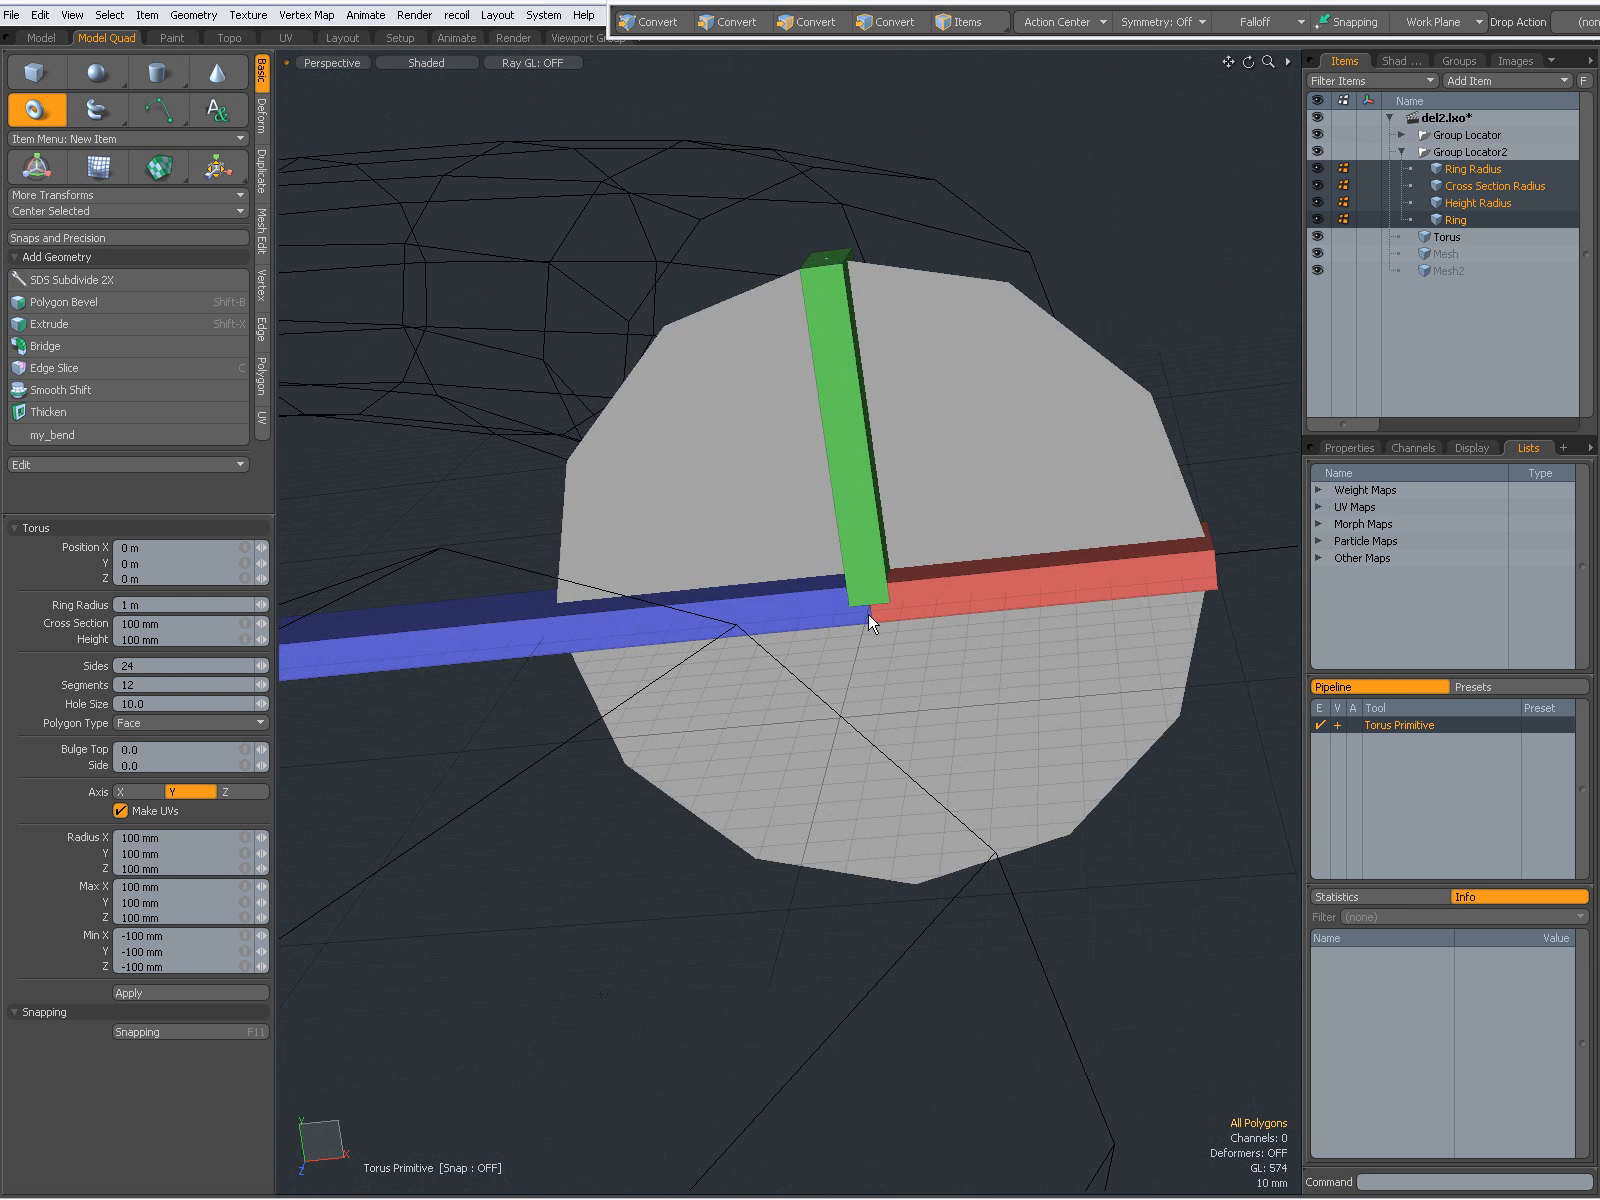
{"action": "scroll", "coordinate": [867, 613], "scroll_direction": "down", "scroll_amount": 10}
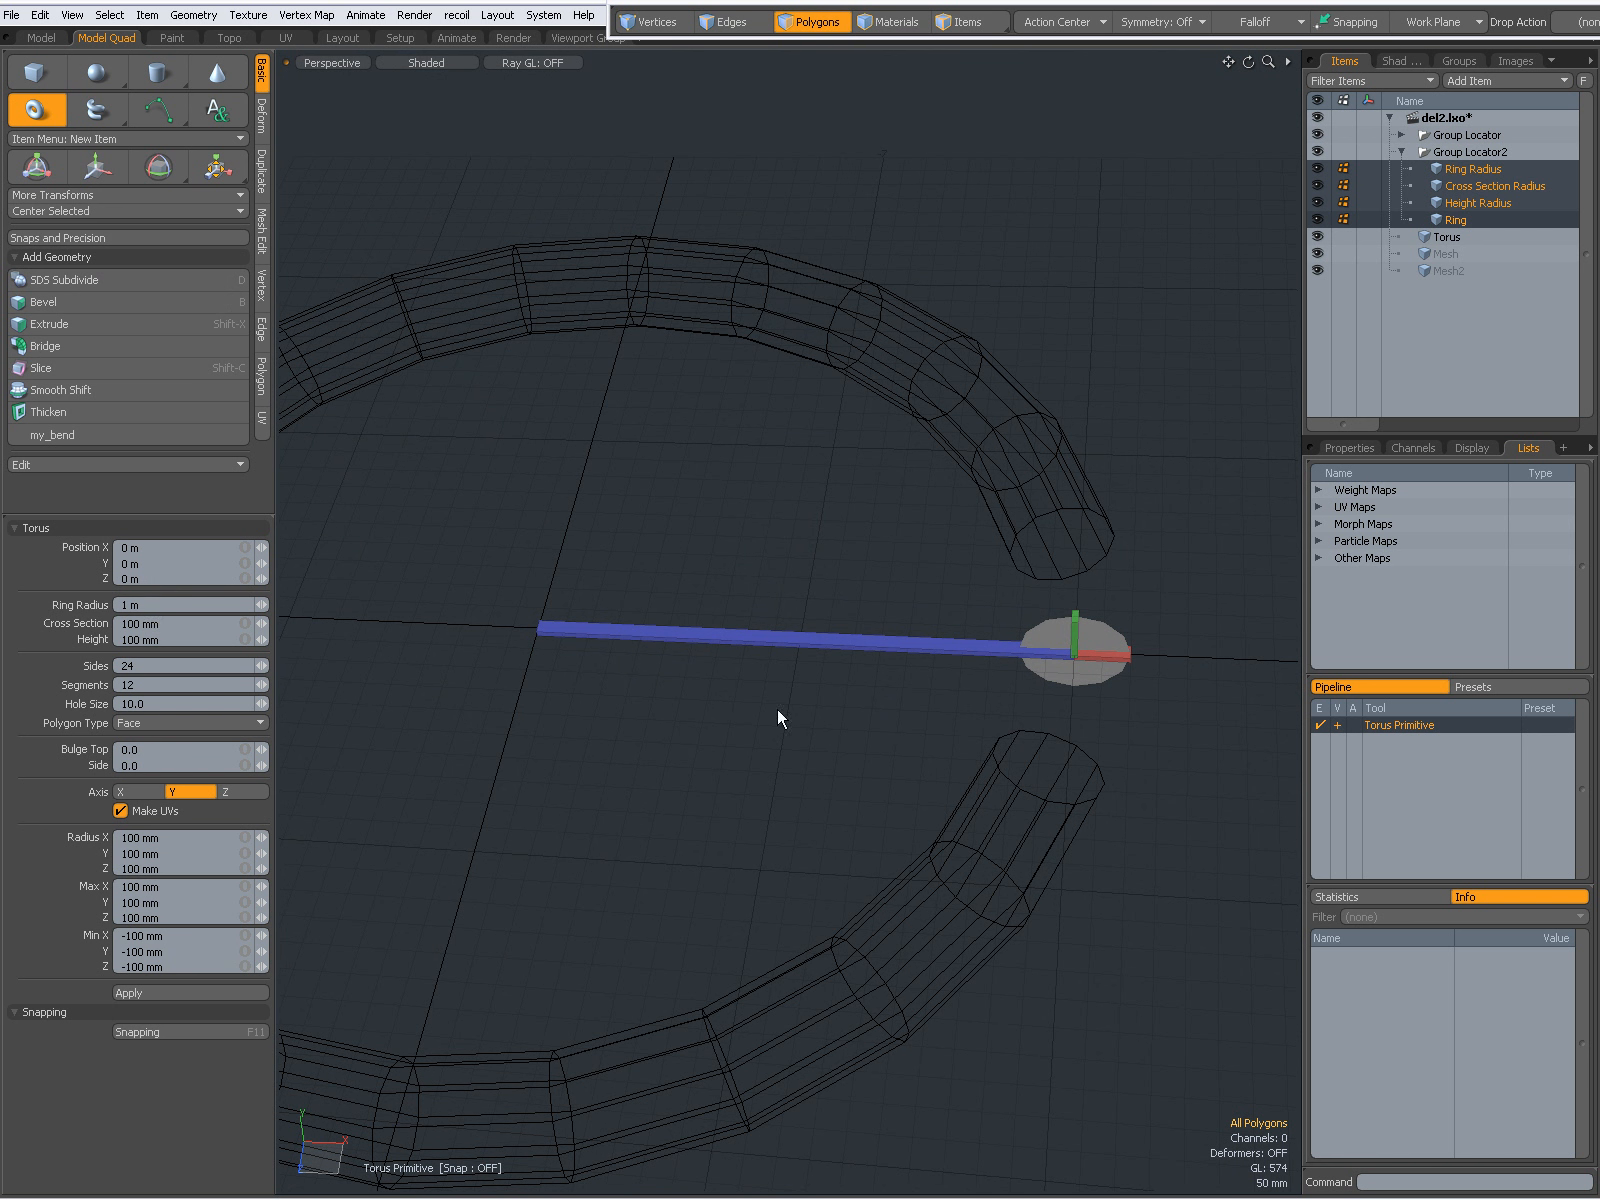
{"action": "left_click_drag", "start_coordinate": [1093, 705], "coordinate": [1238, 687], "text": "alt+shift"}
{"action": "left_click_drag", "start_coordinate": [808, 630], "coordinate": [981, 693], "text": "alt+shift"}
{"action": "left_click_drag", "start_coordinate": [747, 598], "coordinate": [787, 650], "text": "alt"}
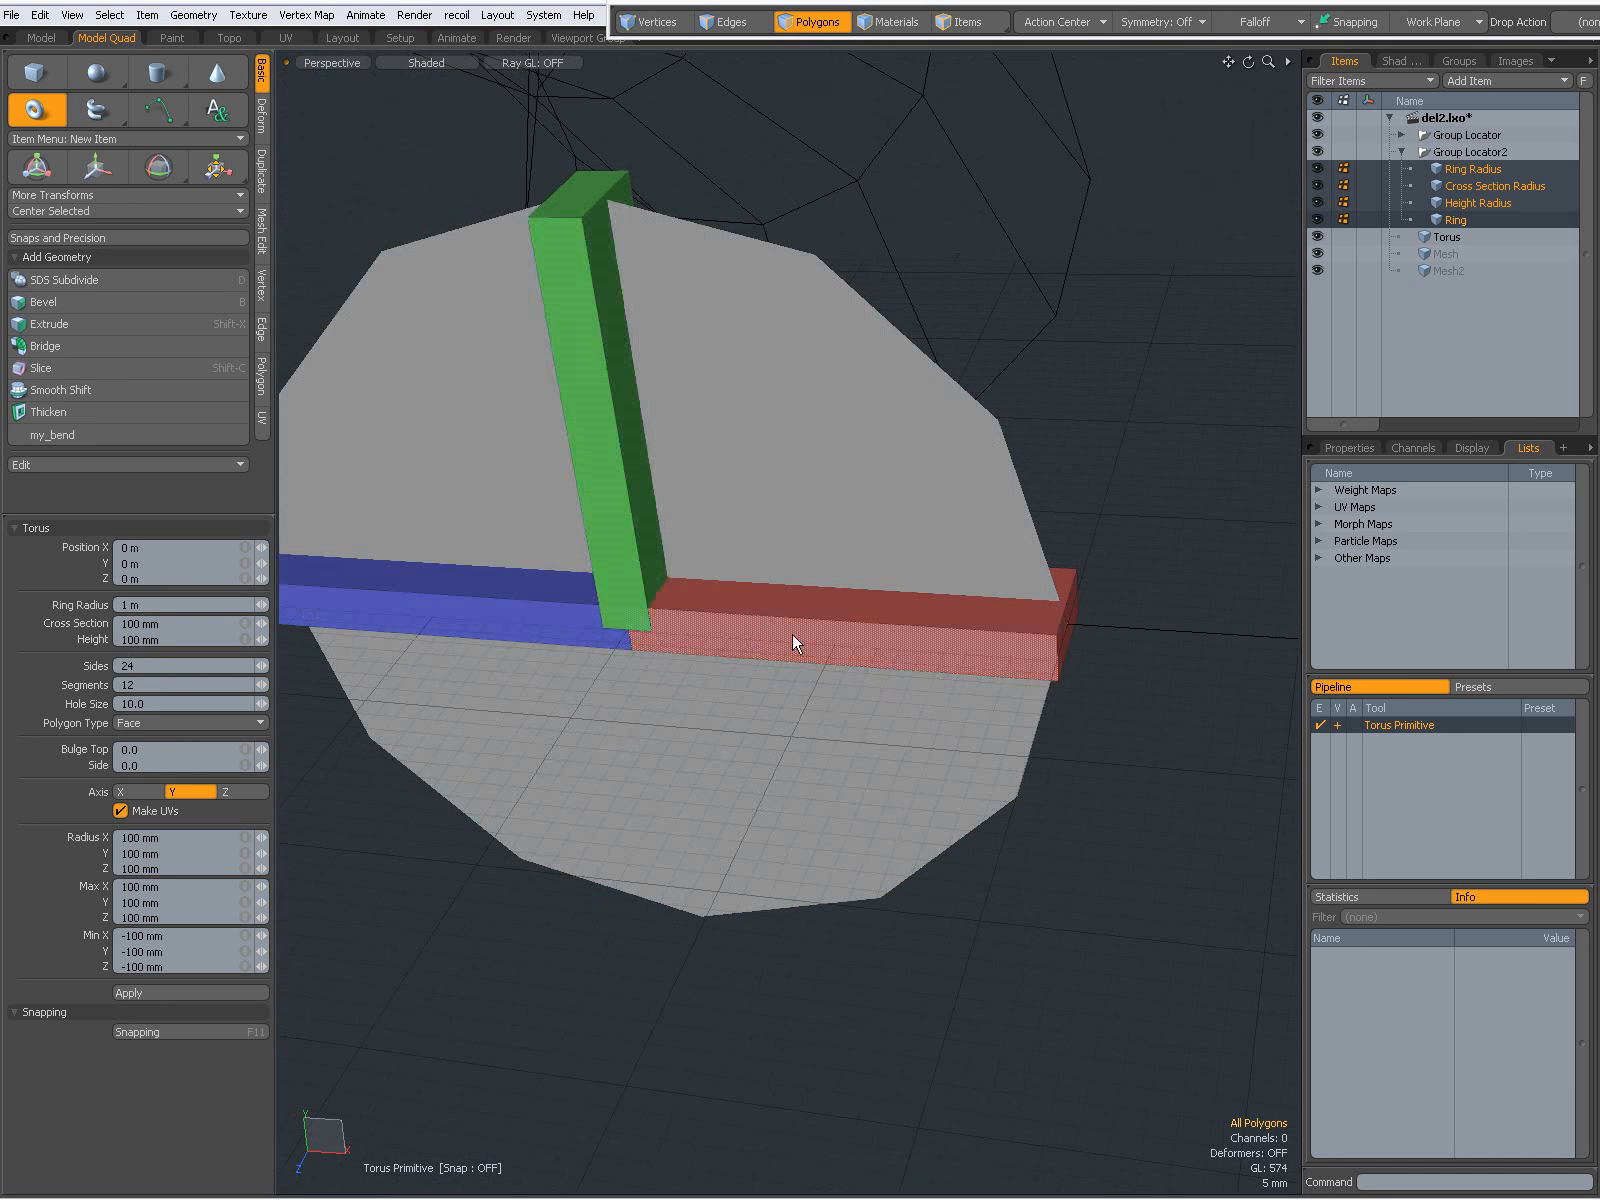
{"action": "left_click_drag", "start_coordinate": [725, 578], "coordinate": [856, 484], "text": "alt+shift"}
{"action": "scroll", "coordinate": [758, 561], "scroll_direction": "down", "scroll_amount": 5}
{"action": "scroll", "coordinate": [857, 484], "scroll_direction": "down", "scroll_amount": 5}
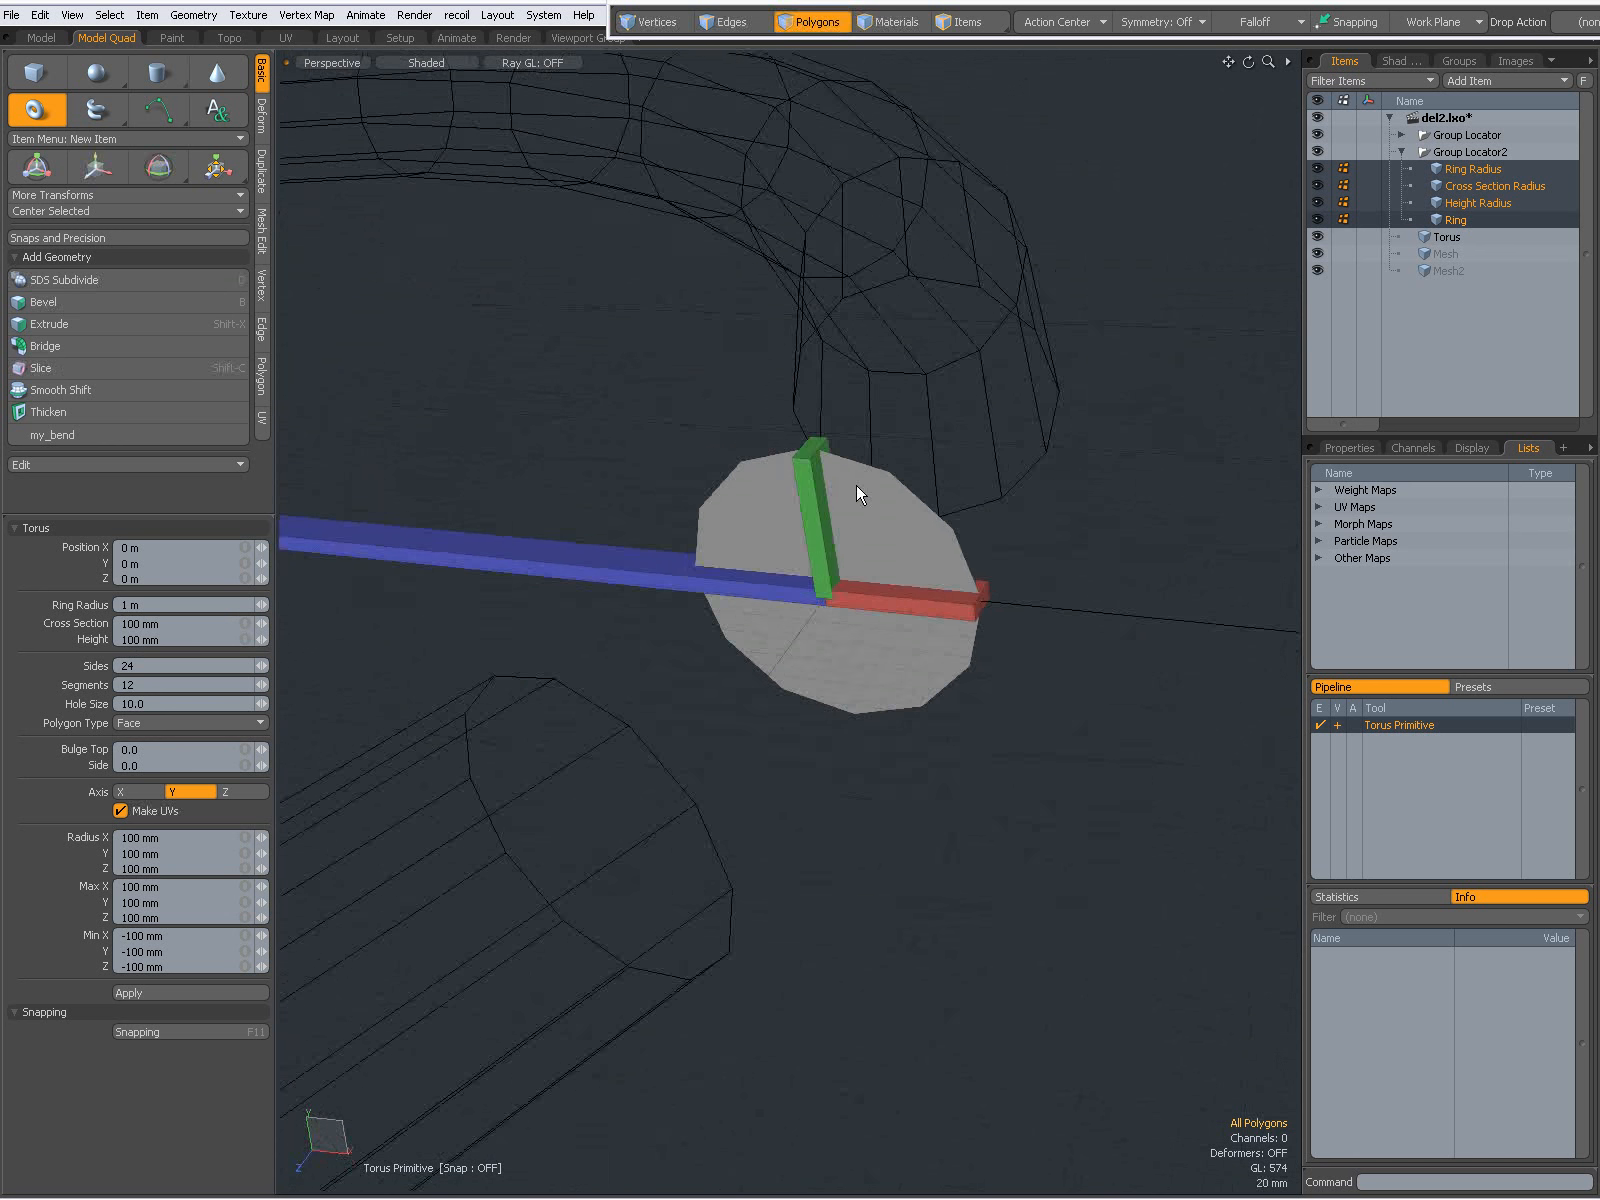
{"action": "left_click_drag", "start_coordinate": [888, 377], "coordinate": [894, 487], "text": "alt+shift"}
{"action": "key", "text": "3"}
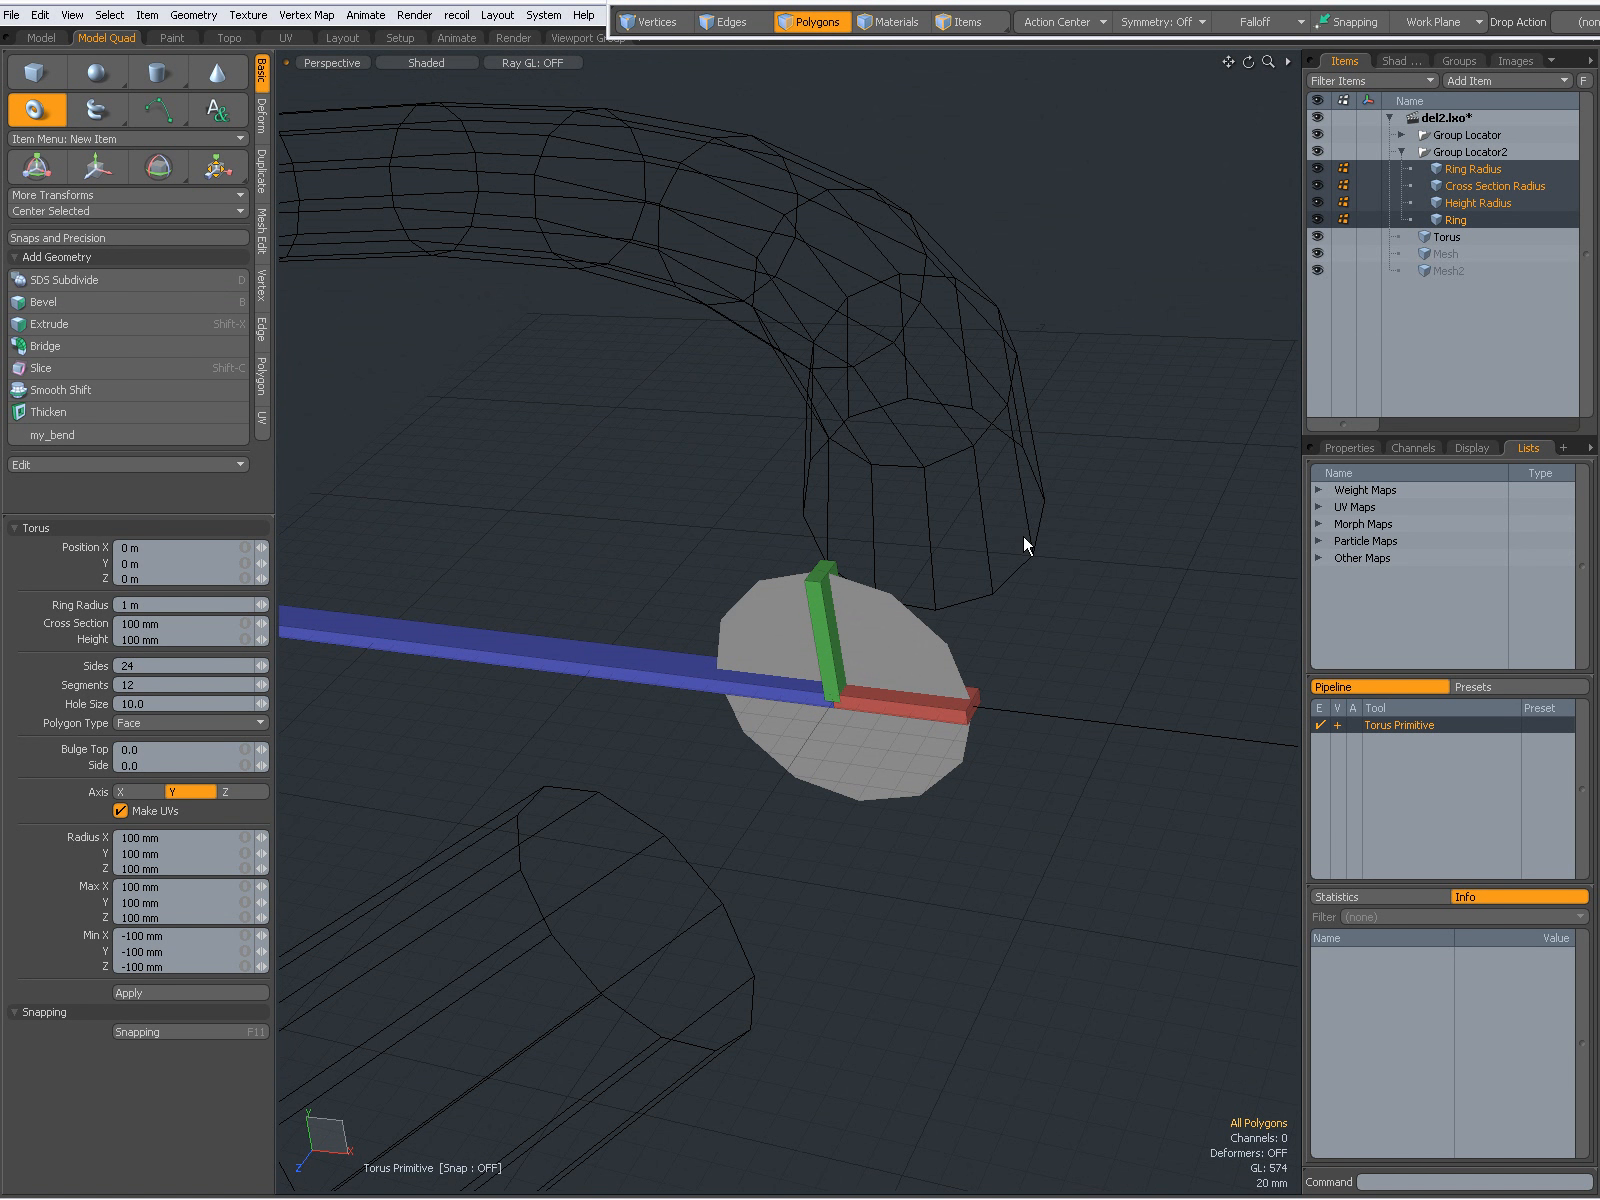
- Add the Torus item to the selection and compare the shaded cut tube with the radius guides
{"action": "left_click", "coordinate": [1460, 238]}
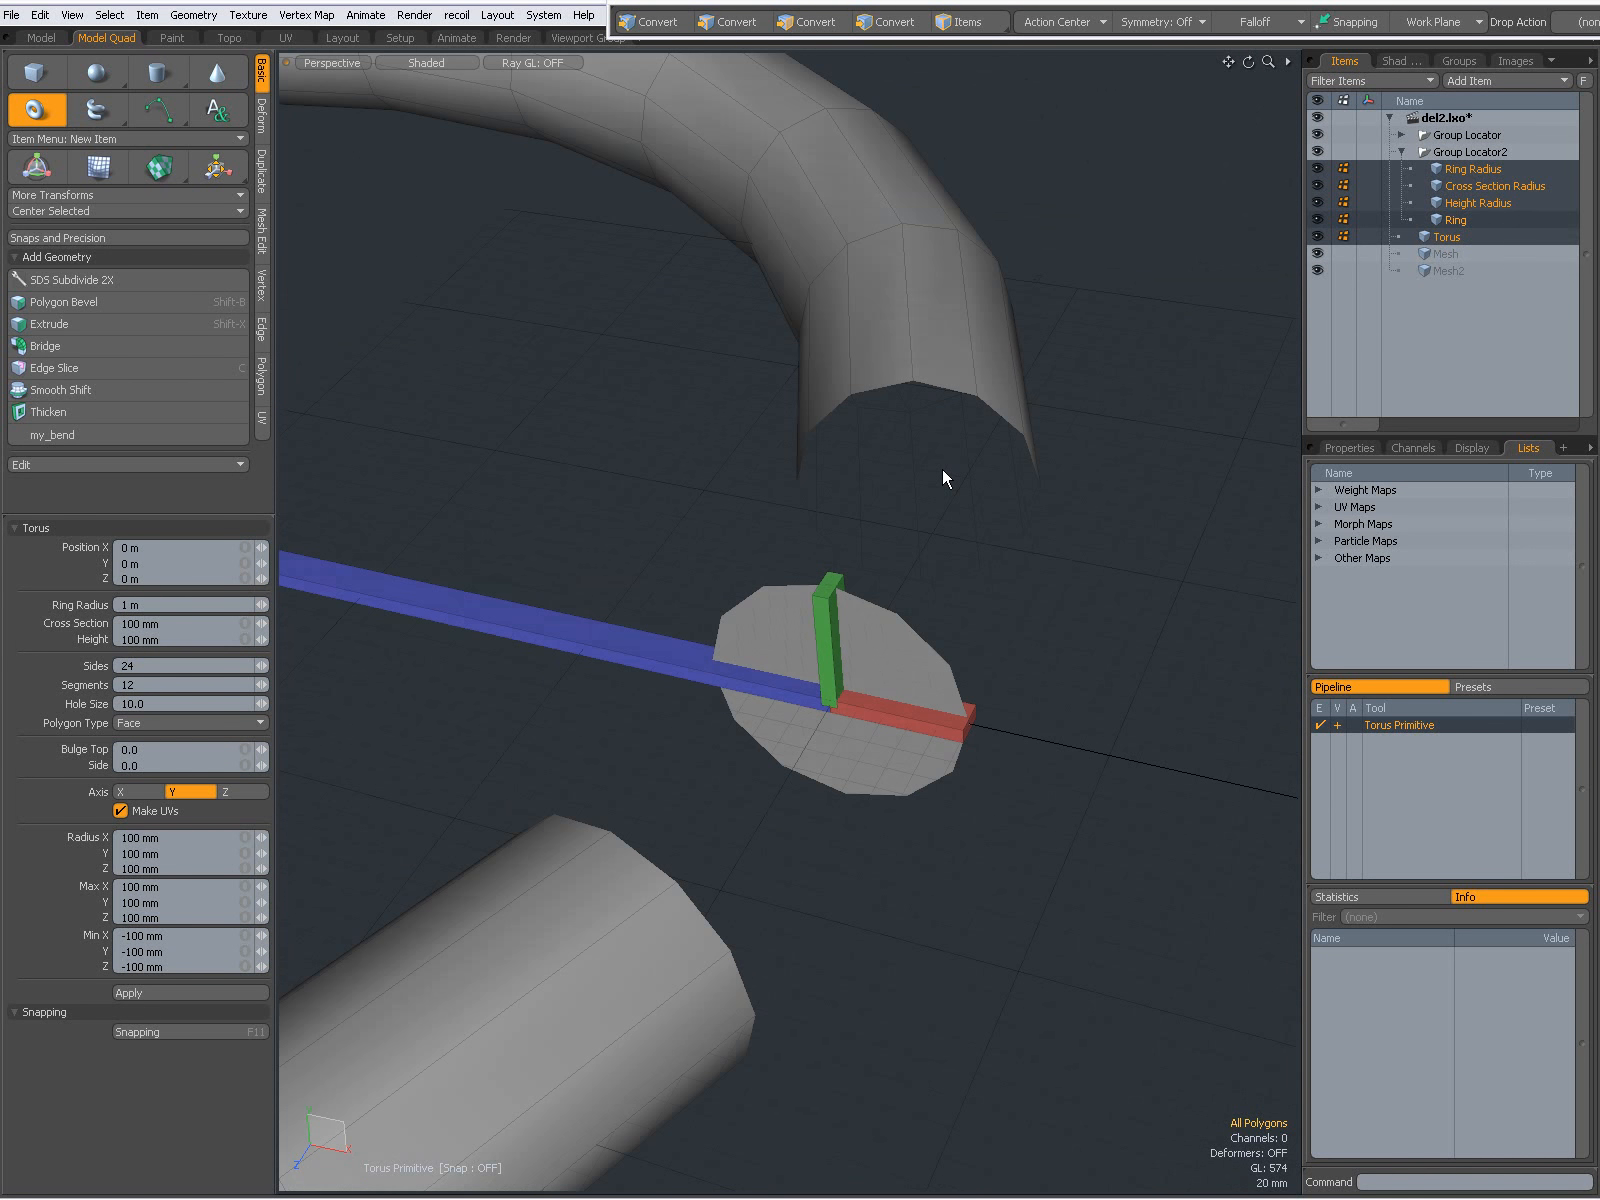
{"action": "scroll", "coordinate": [856, 355], "scroll_direction": "down", "scroll_amount": 4}
{"action": "left_click_drag", "start_coordinate": [856, 355], "coordinate": [770, 455], "text": "alt"}
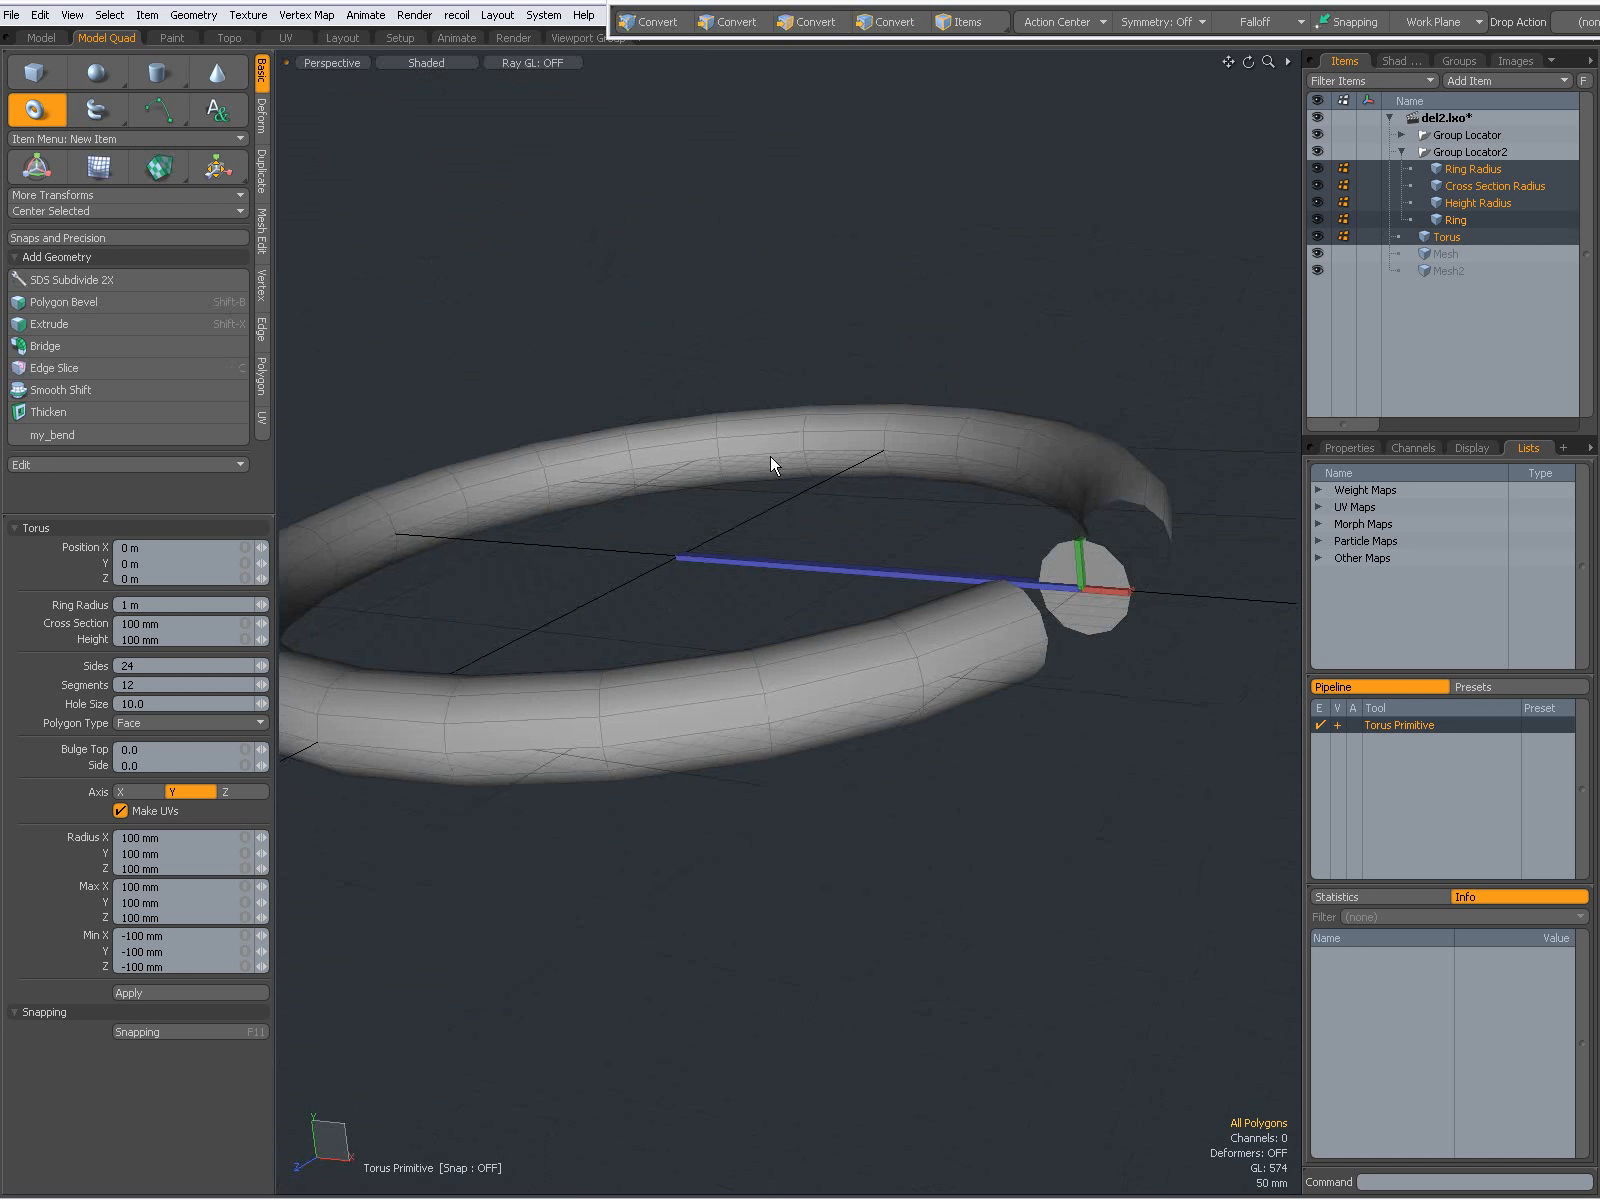
{"action": "scroll", "coordinate": [1100, 545], "scroll_direction": "up", "scroll_amount": 4}
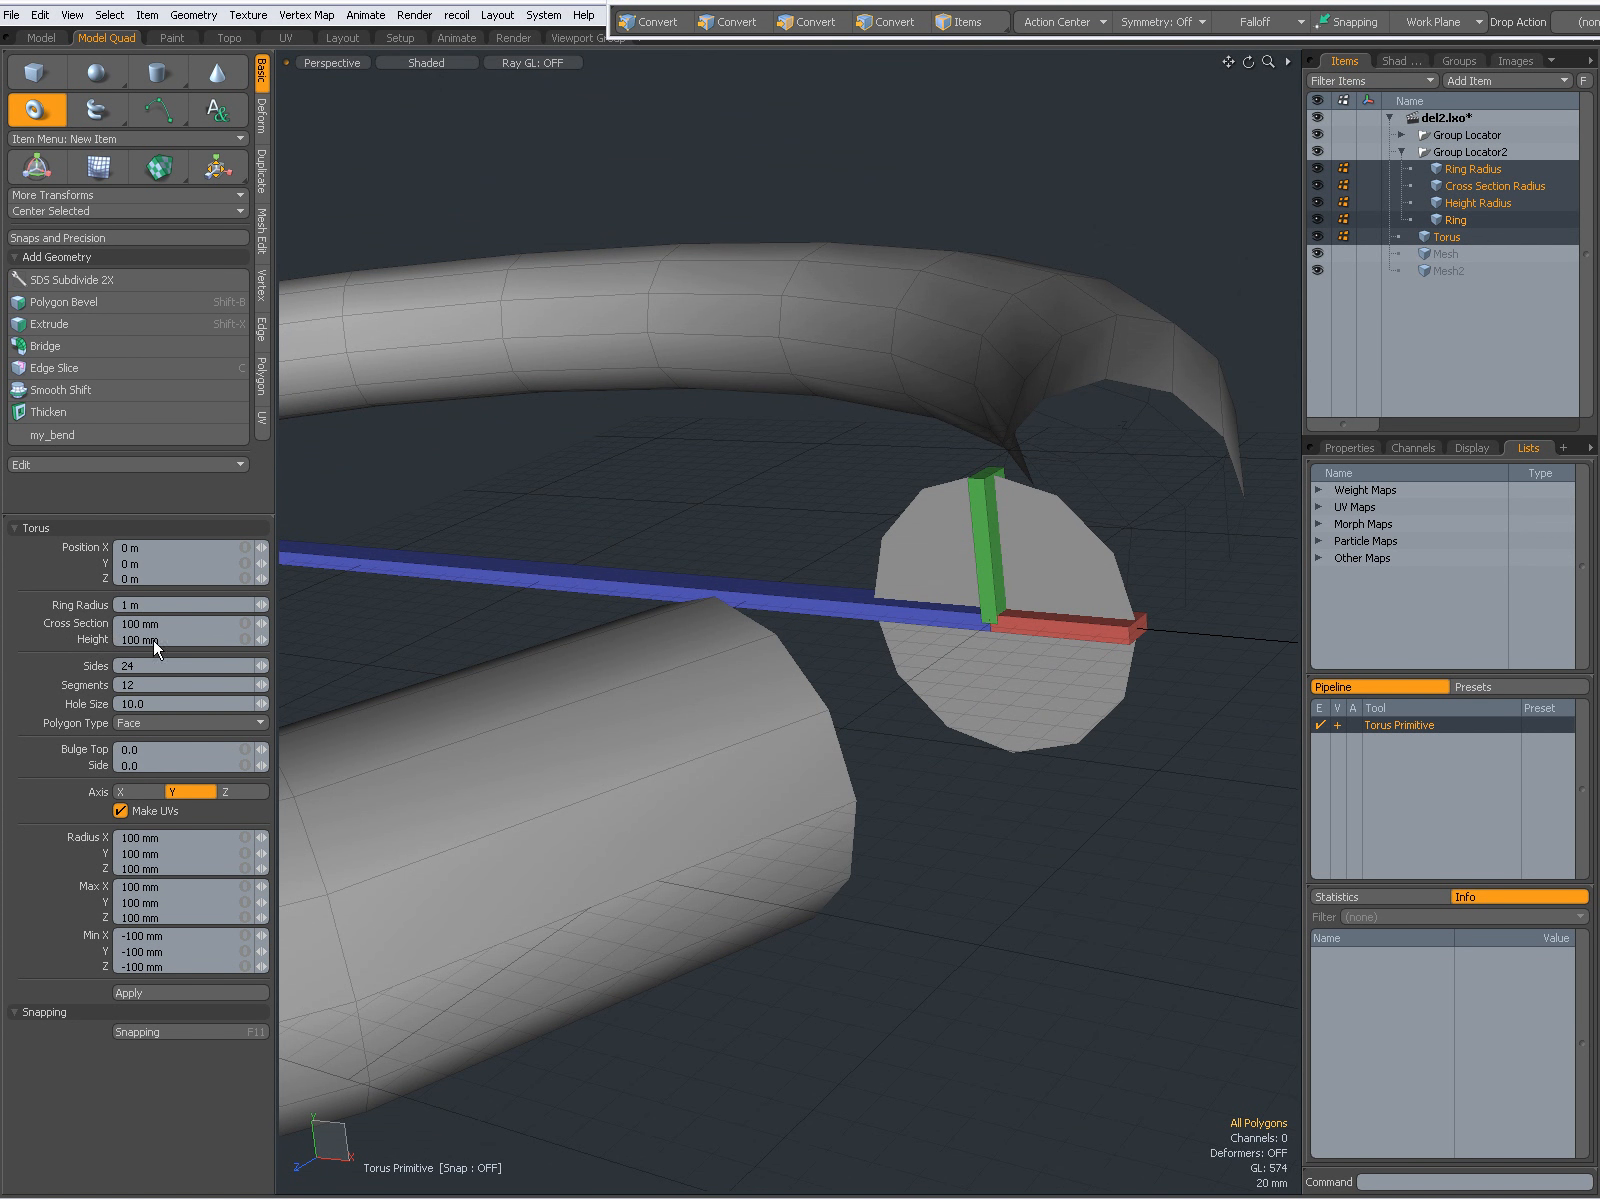
{"action": "left_click_drag", "start_coordinate": [901, 587], "coordinate": [783, 765], "text": "alt"}
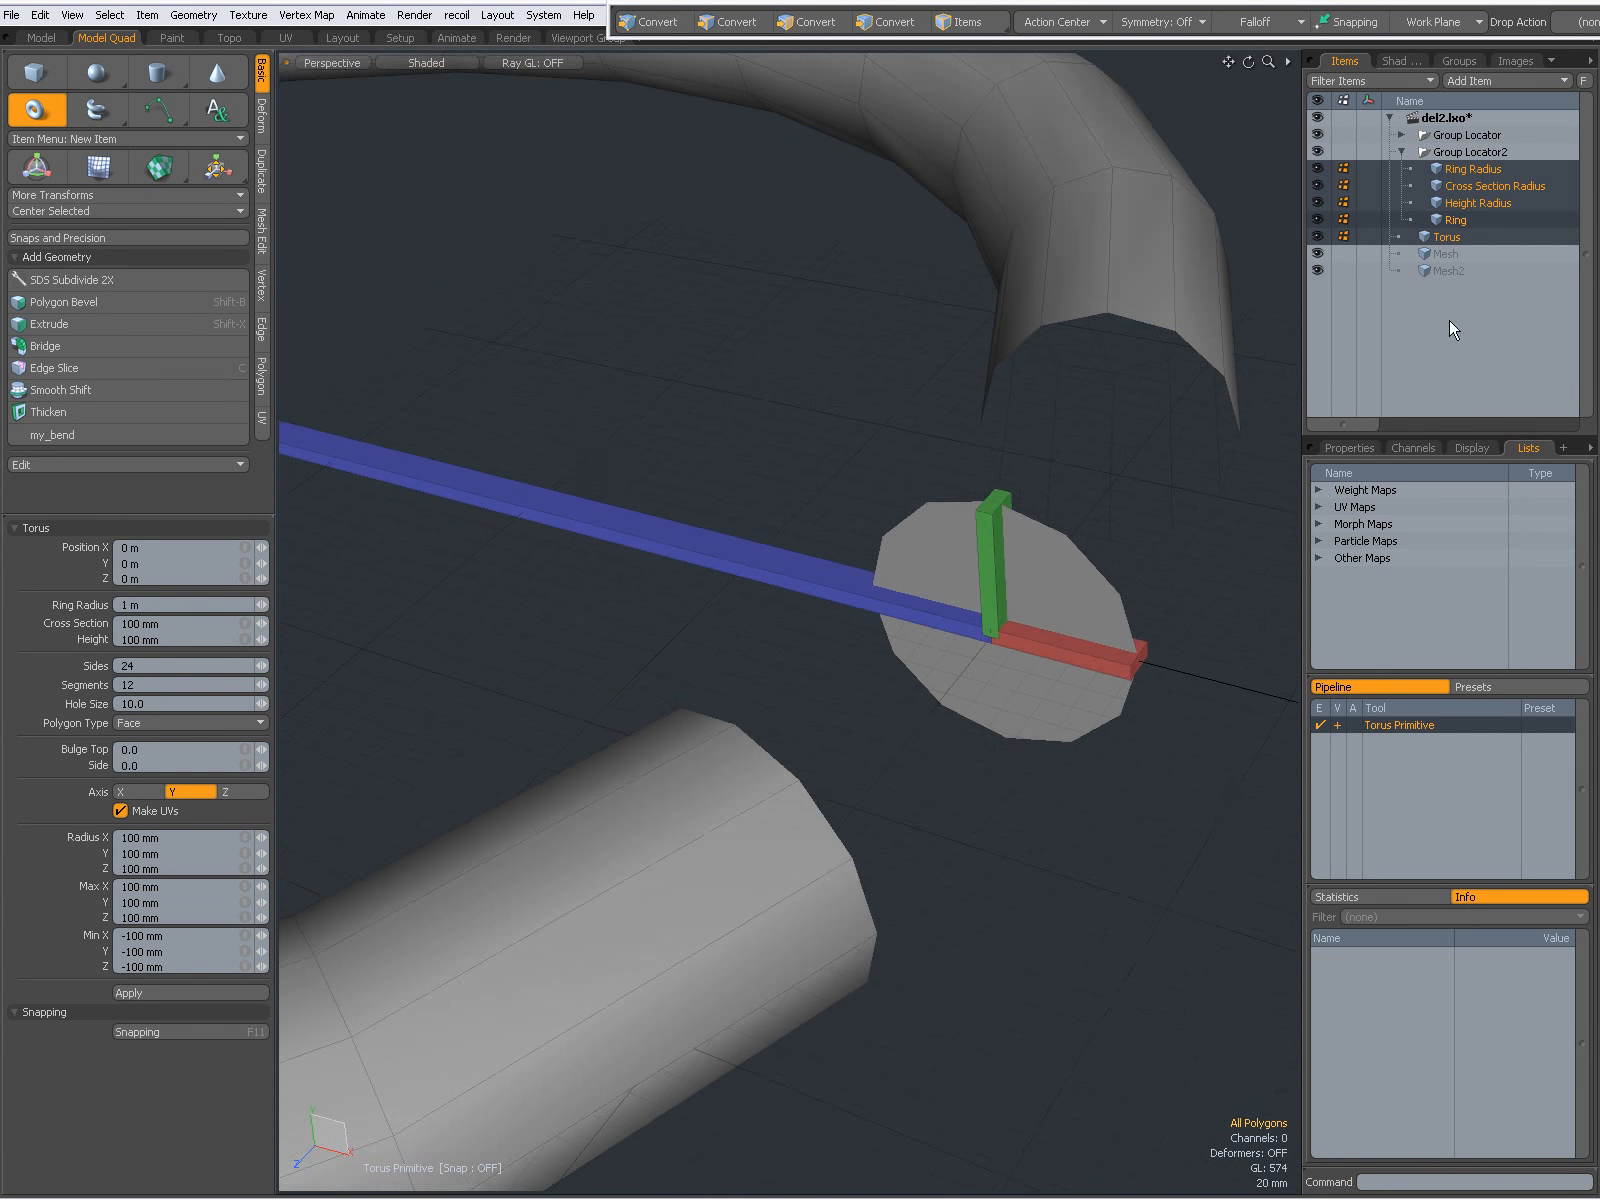
- Remove the Torus item from the selection and examine the guides against the wireframe tube
{"action": "left_click", "coordinate": [1458, 237], "text": "ctrl"}
{"action": "left_click_drag", "start_coordinate": [899, 526], "coordinate": [787, 493], "text": "ctrl+alt"}
{"action": "left_click_drag", "start_coordinate": [788, 493], "coordinate": [820, 551], "text": "alt+shift"}
{"action": "left_click_drag", "start_coordinate": [927, 622], "coordinate": [988, 627], "text": "ctrl+alt"}
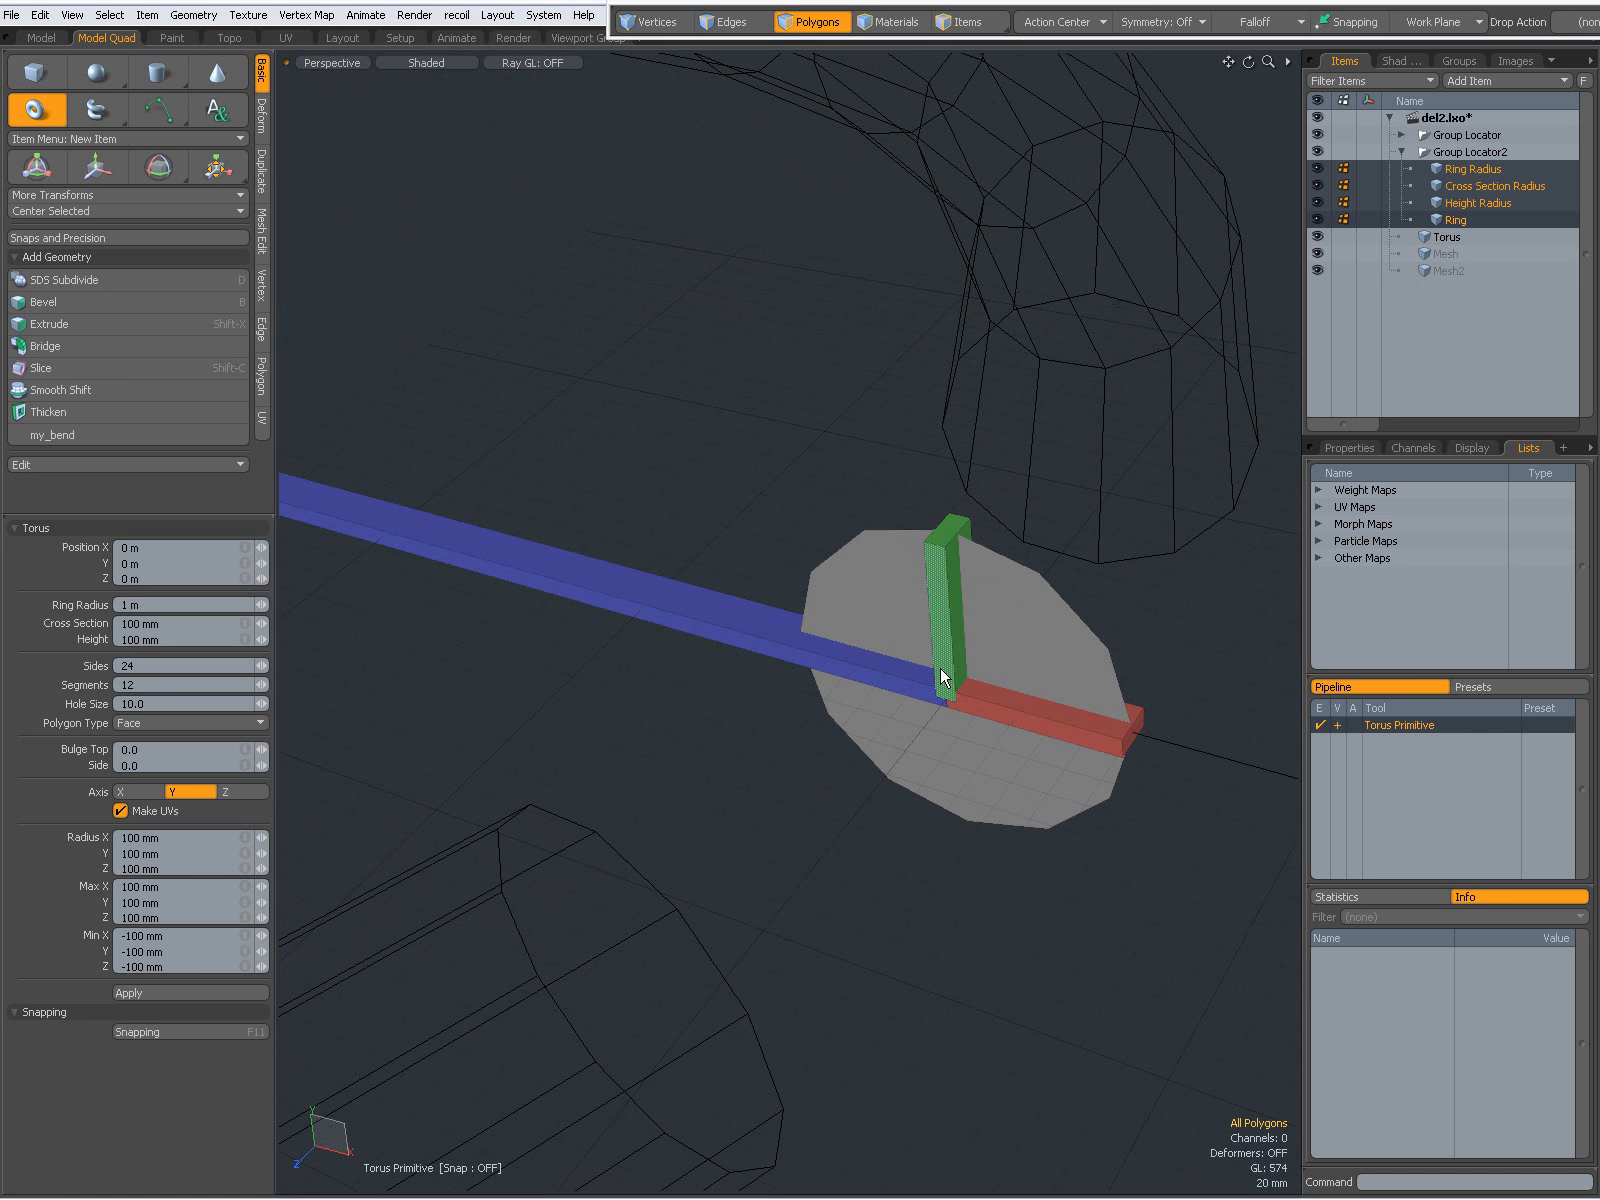
{"action": "left_click_drag", "start_coordinate": [1083, 729], "coordinate": [947, 623], "text": "alt"}
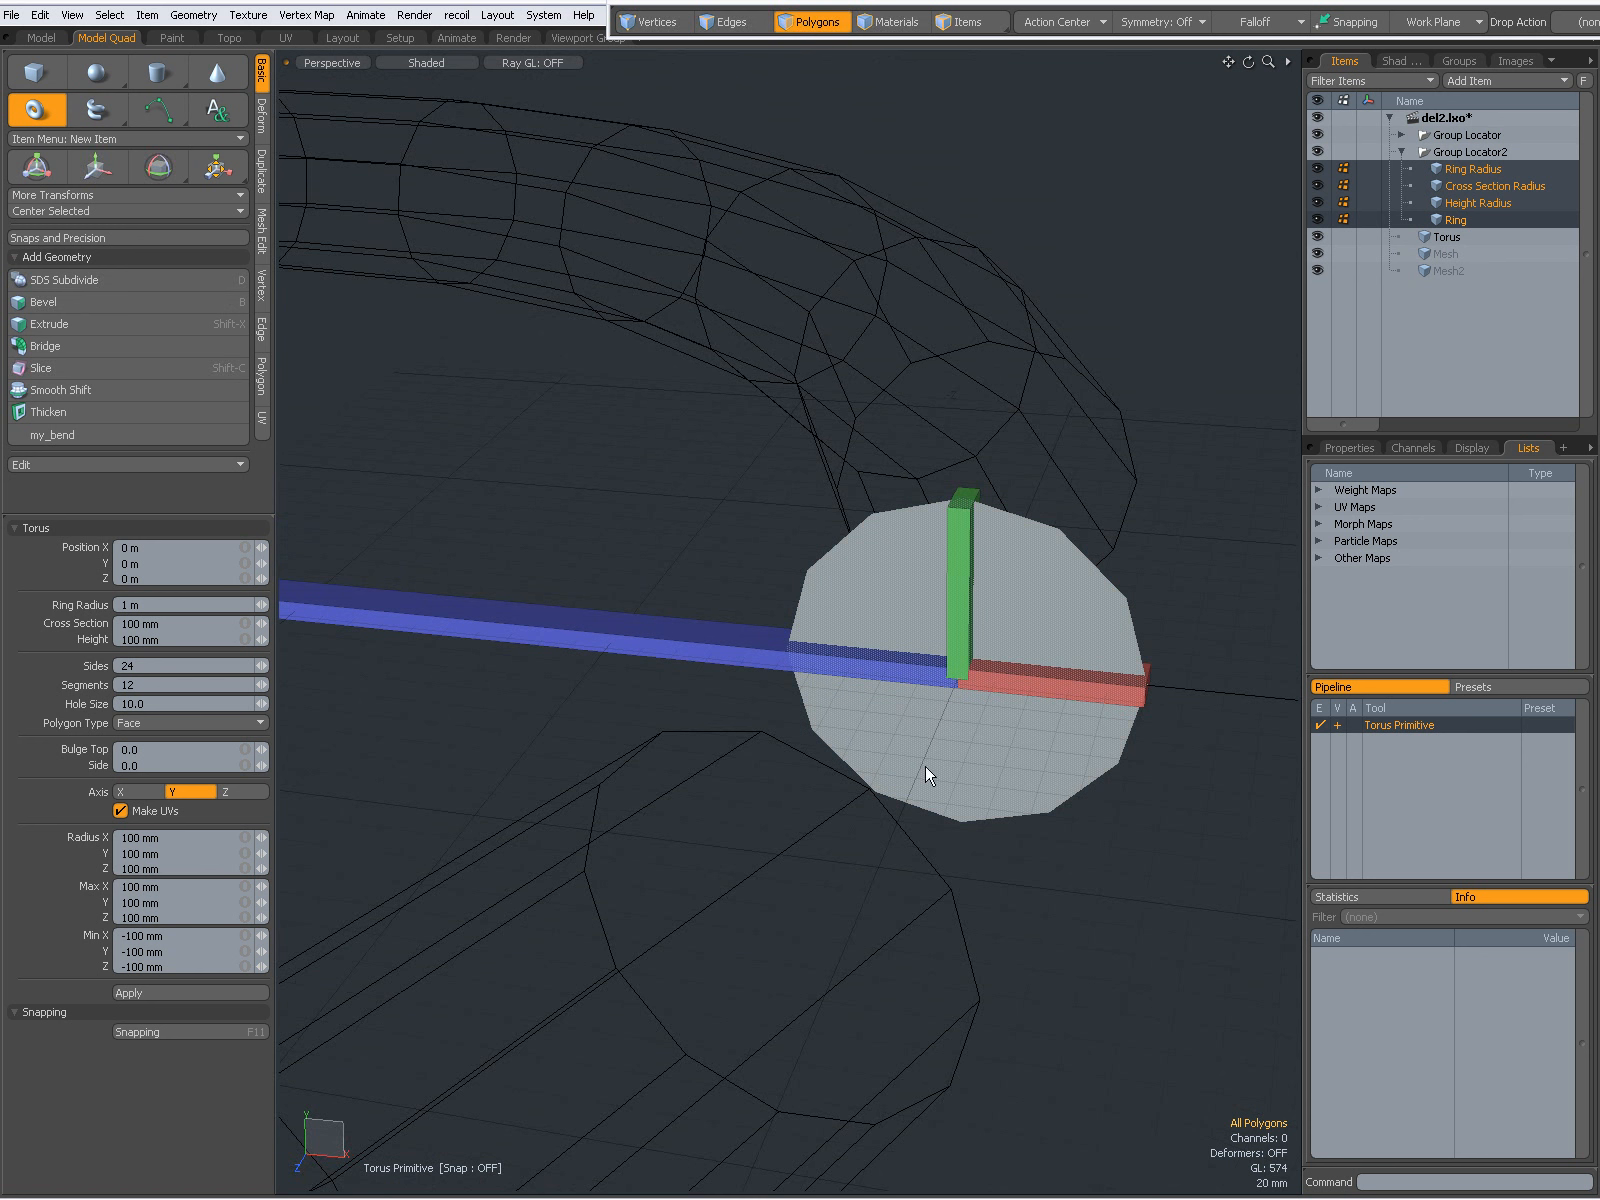
{"action": "left_click_drag", "start_coordinate": [1071, 722], "coordinate": [996, 673], "text": "alt"}
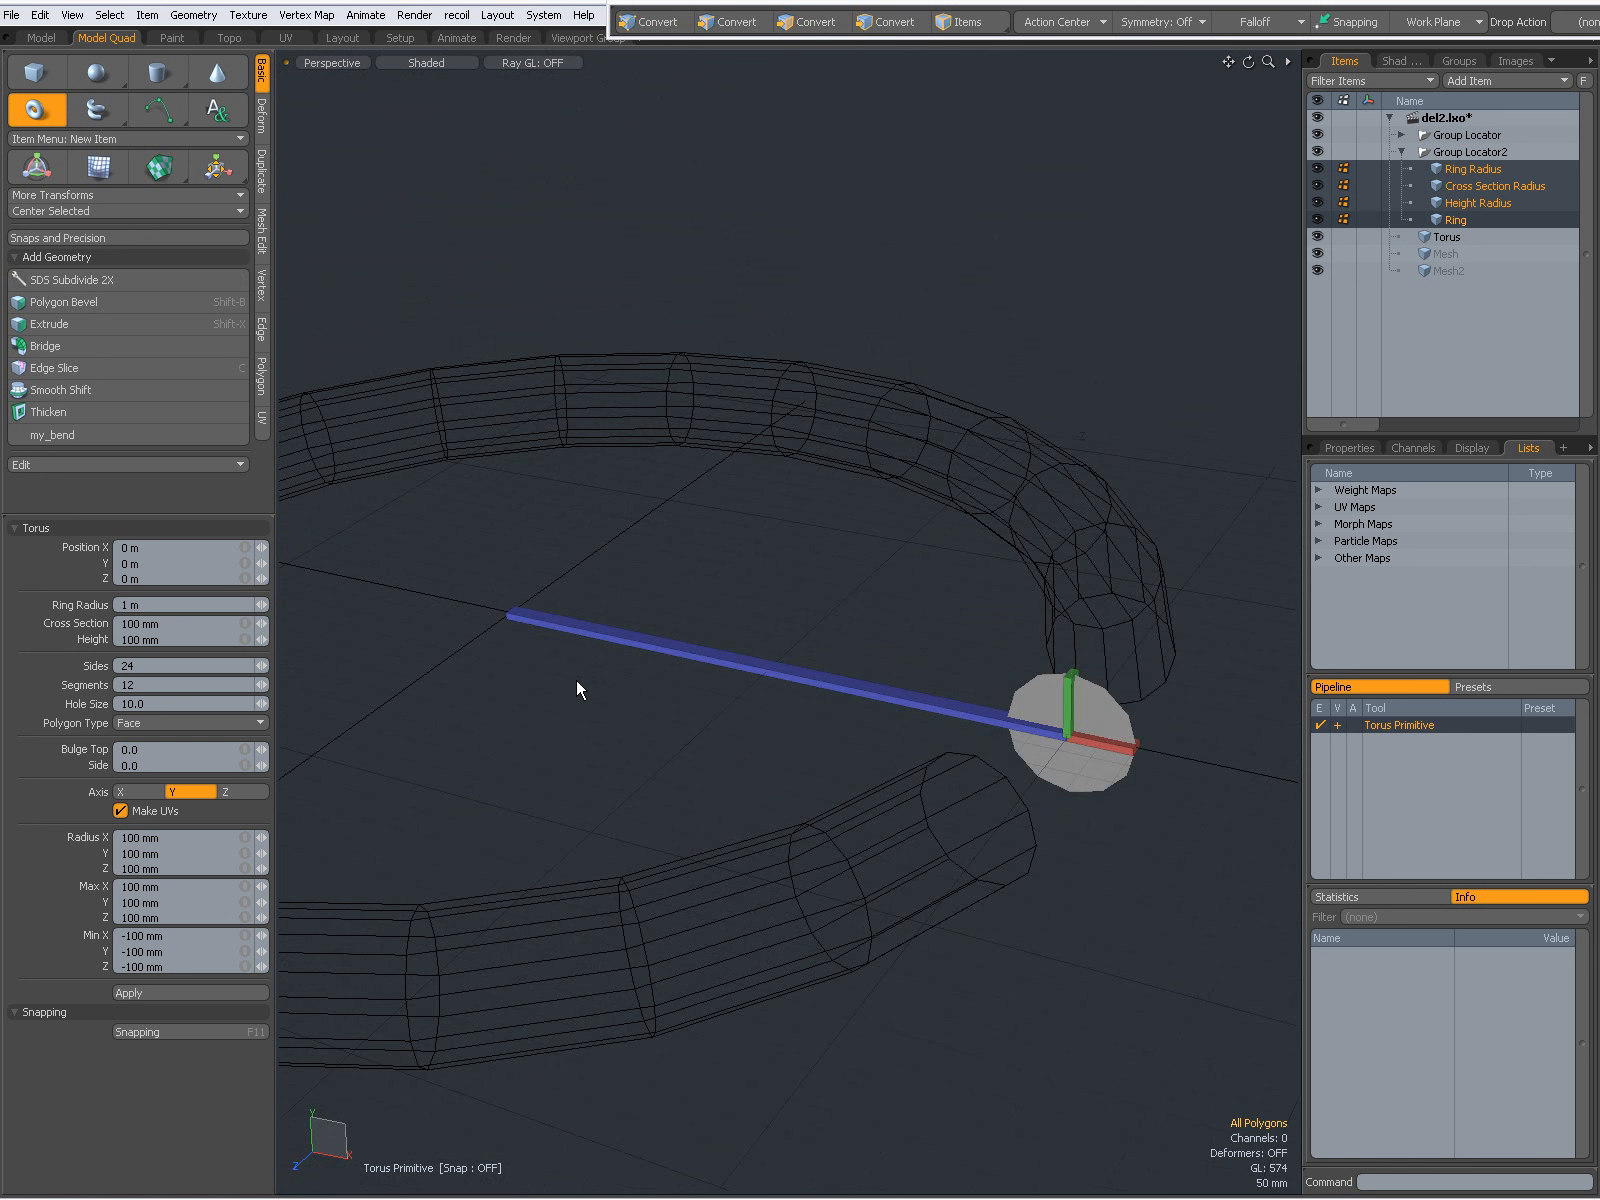
- Draw a torus about the Z axis near the origin, with a ring radius of about 195 mm and a cross section of about 97 mm
{"action": "mouse_move", "coordinate": [508, 620]}
{"action": "left_mouse_down"}
{"action": "mouse_move", "coordinate": [492, 606]}
{"action": "mouse_move", "coordinate": [589, 563]}
{"action": "mouse_move", "coordinate": [766, 763]}
{"action": "mouse_move", "coordinate": [500, 722]}
{"action": "mouse_move", "coordinate": [802, 628]}
{"action": "mouse_move", "coordinate": [698, 607]}
{"action": "left_mouse_up"}
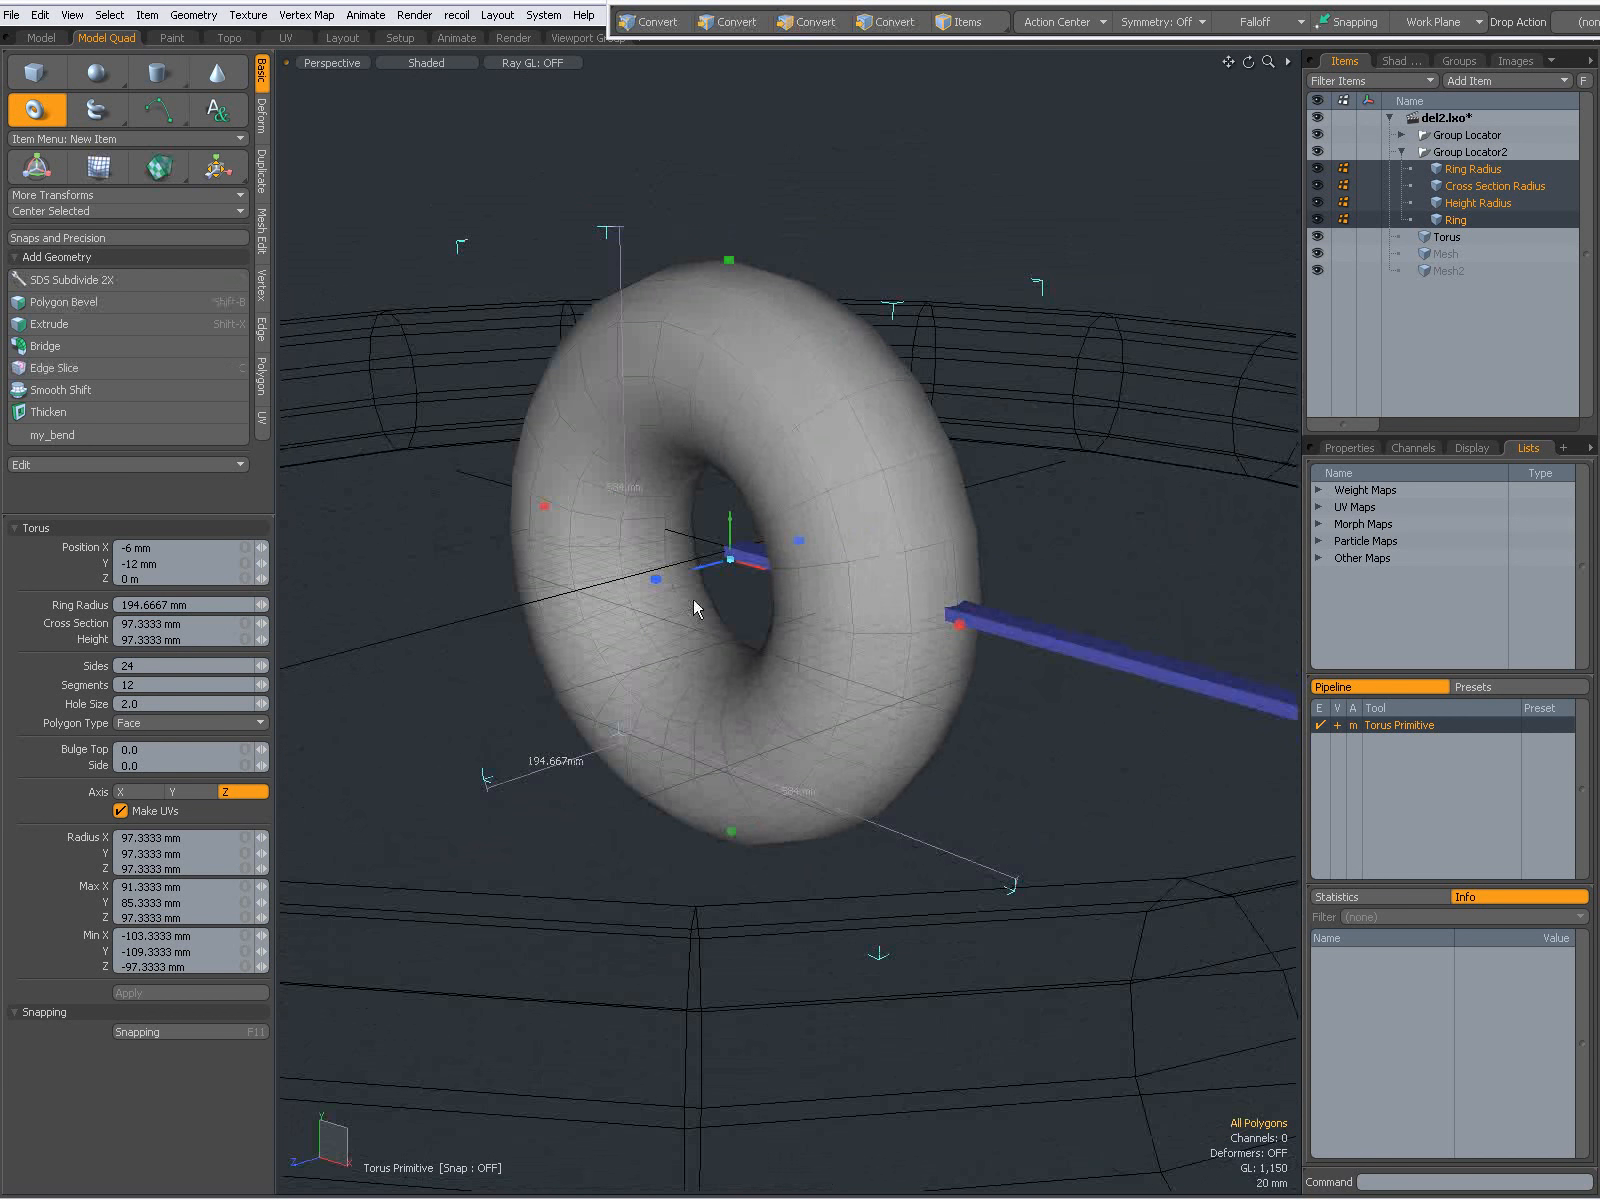
{"action": "left_click_drag", "start_coordinate": [967, 673], "coordinate": [866, 658], "text": "alt"}
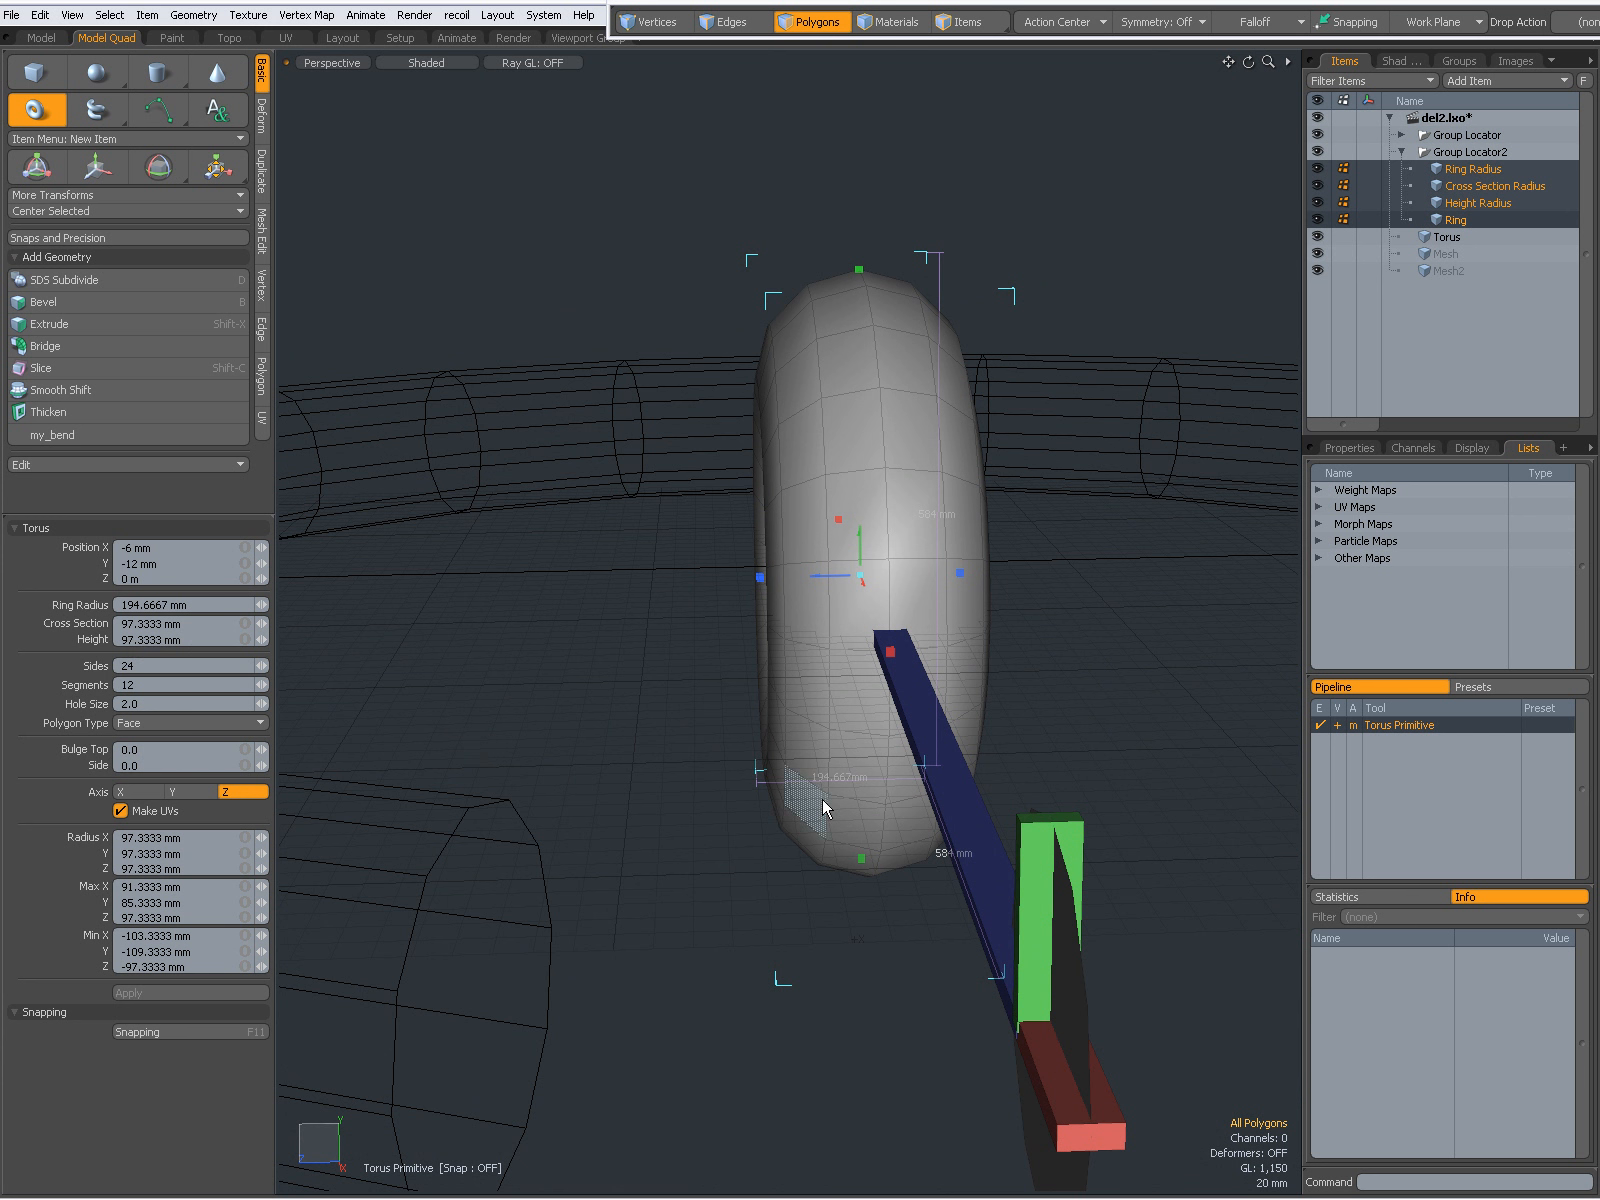
{"action": "left_click_drag", "start_coordinate": [823, 797], "coordinate": [868, 813], "text": "alt"}
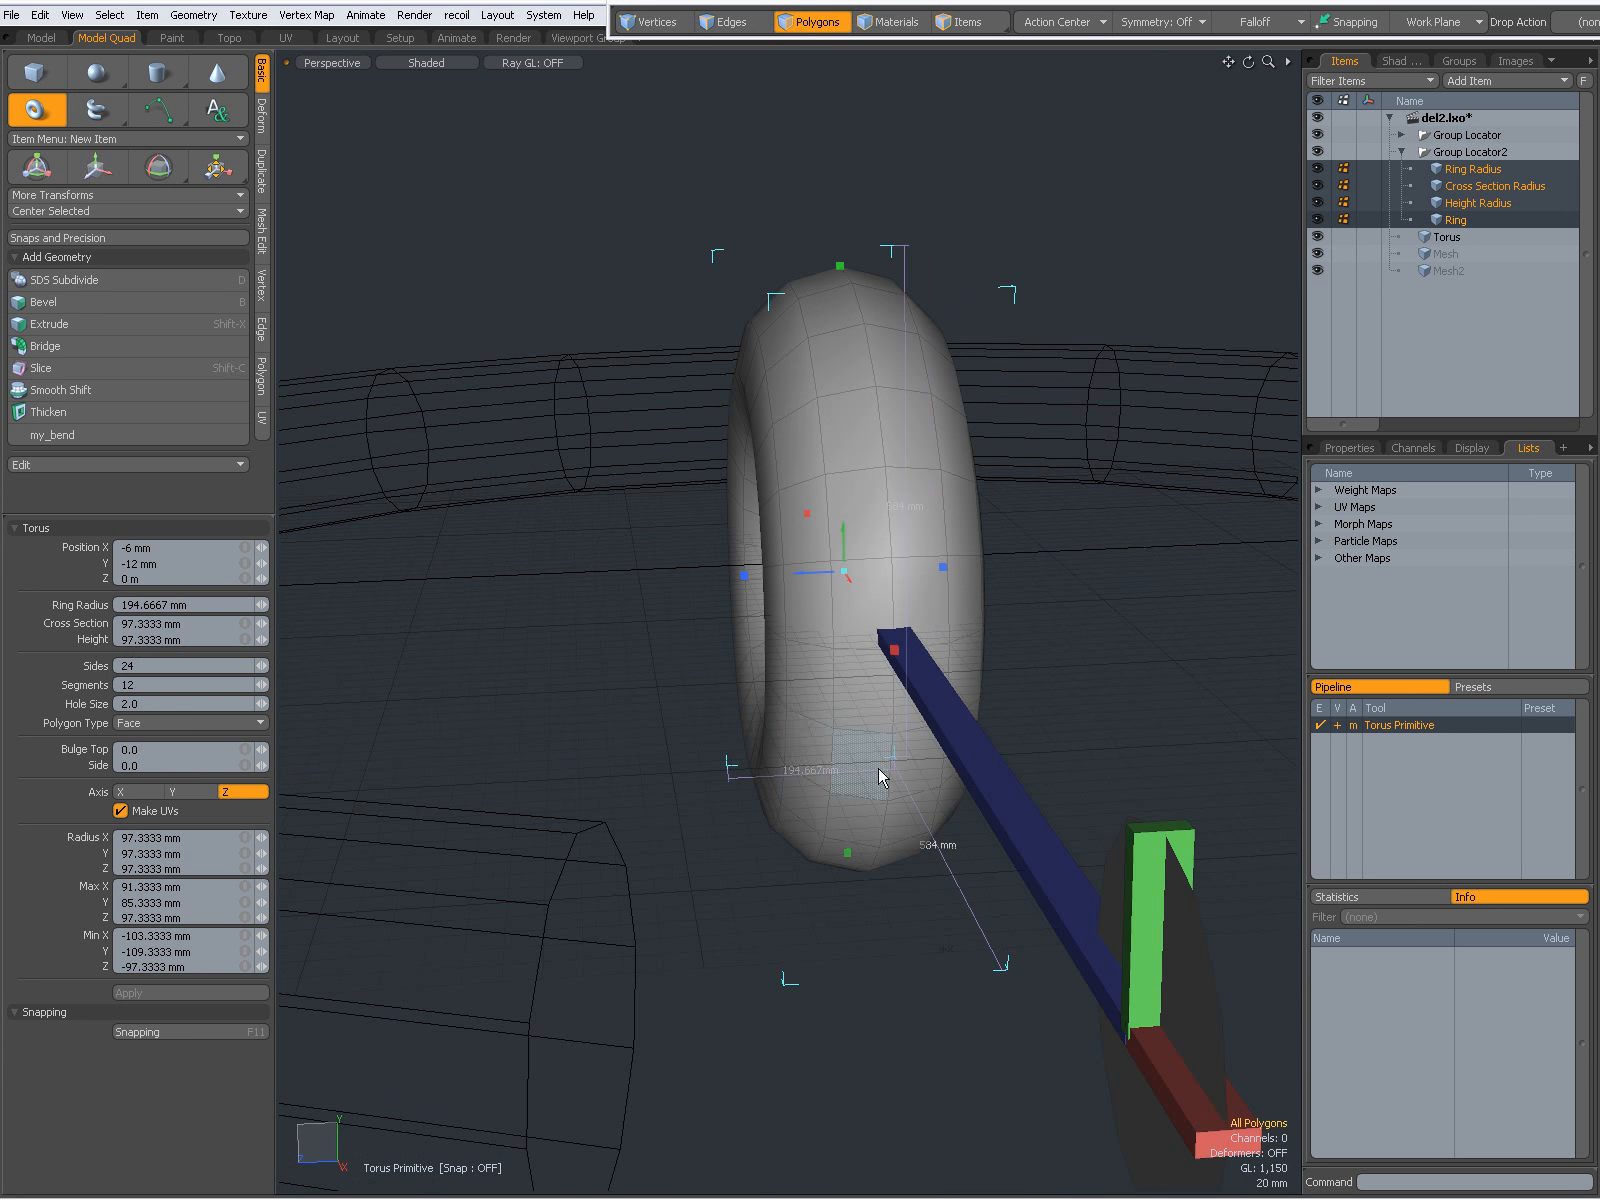
{"action": "left_click_drag", "start_coordinate": [797, 783], "coordinate": [735, 767], "text": "alt"}
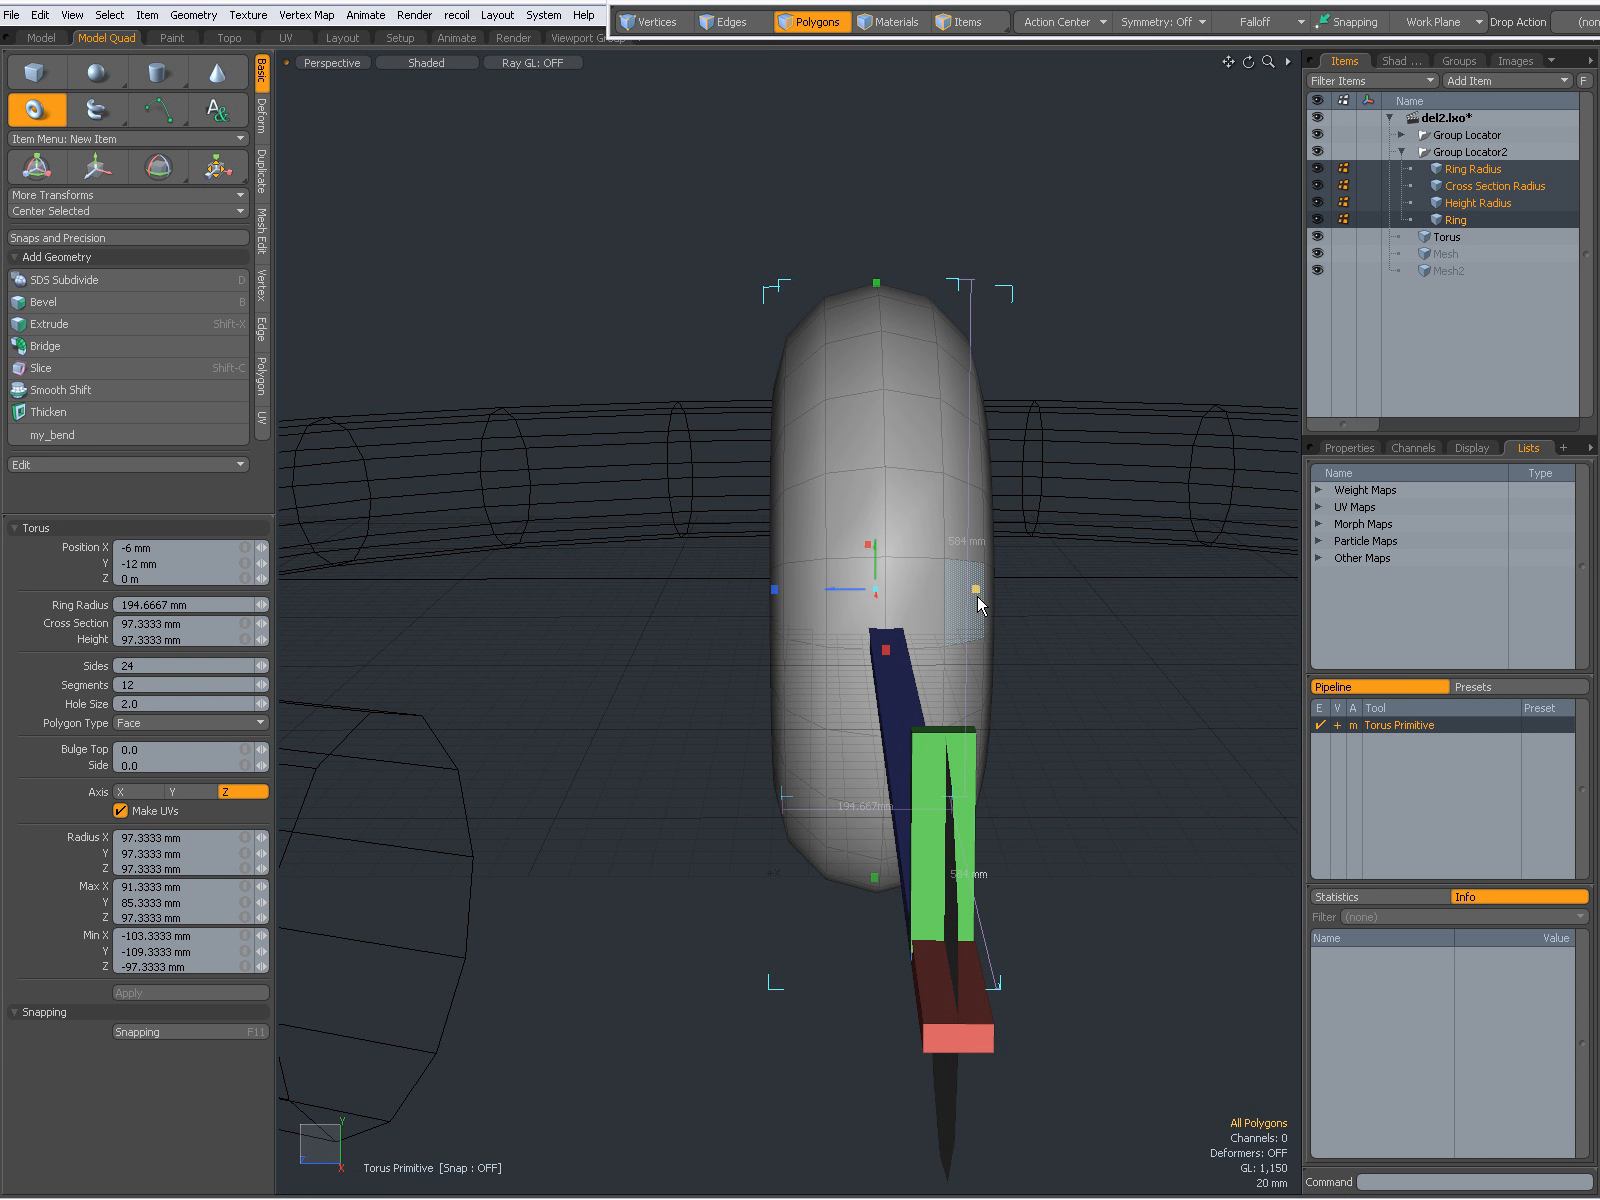
- Set the height of the Z-axis torus to 200 mm
{"action": "left_click", "coordinate": [188, 640]}
{"action": "type", "text": "200"}
{"action": "key", "text": "Return"}
{"action": "mouse_move", "coordinate": [800, 800]}
{"action": "left_mouse_down", "text": "alt"}
{"action": "mouse_move", "coordinate": [905, 923]}
{"action": "mouse_move", "coordinate": [910, 848]}
{"action": "mouse_move", "coordinate": [898, 936]}
{"action": "mouse_move", "coordinate": [790, 781]}
{"action": "left_mouse_up", "text": "alt"}
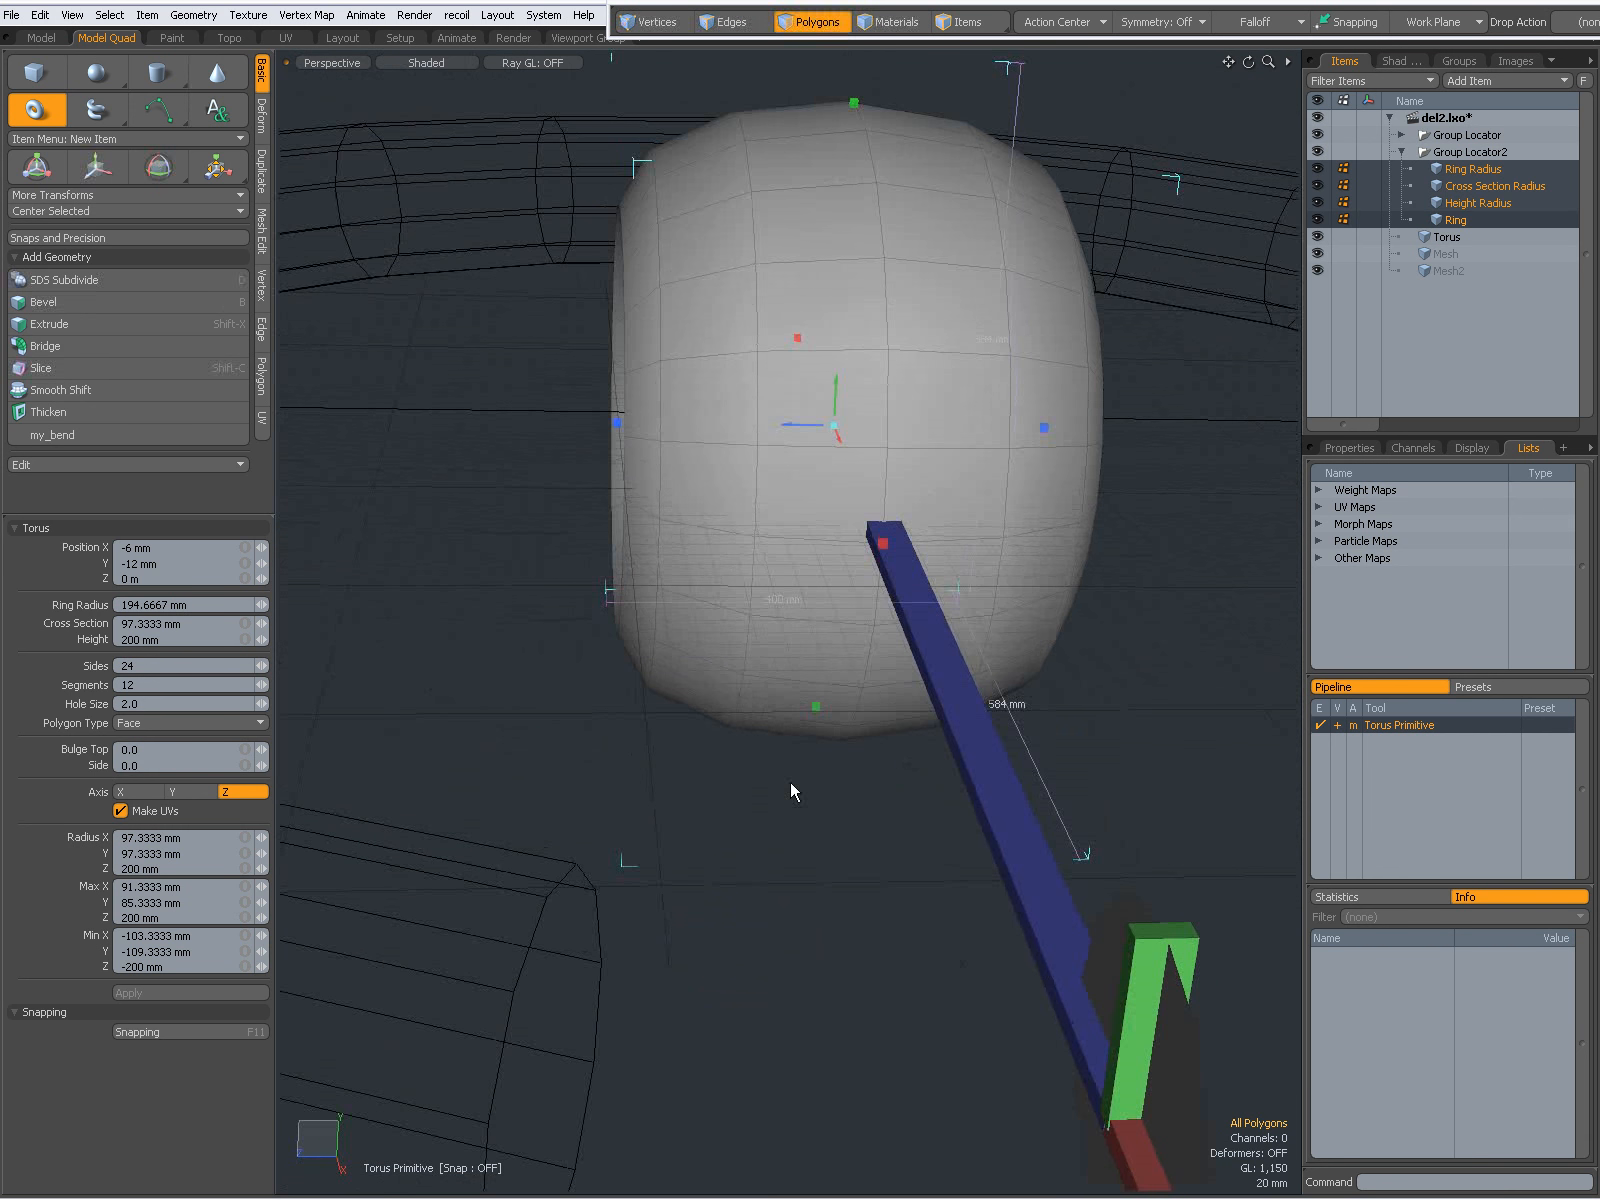
{"action": "scroll", "coordinate": [790, 781], "scroll_direction": "down", "scroll_amount": 4}
{"action": "left_click_drag", "start_coordinate": [697, 744], "coordinate": [737, 753], "text": "alt"}
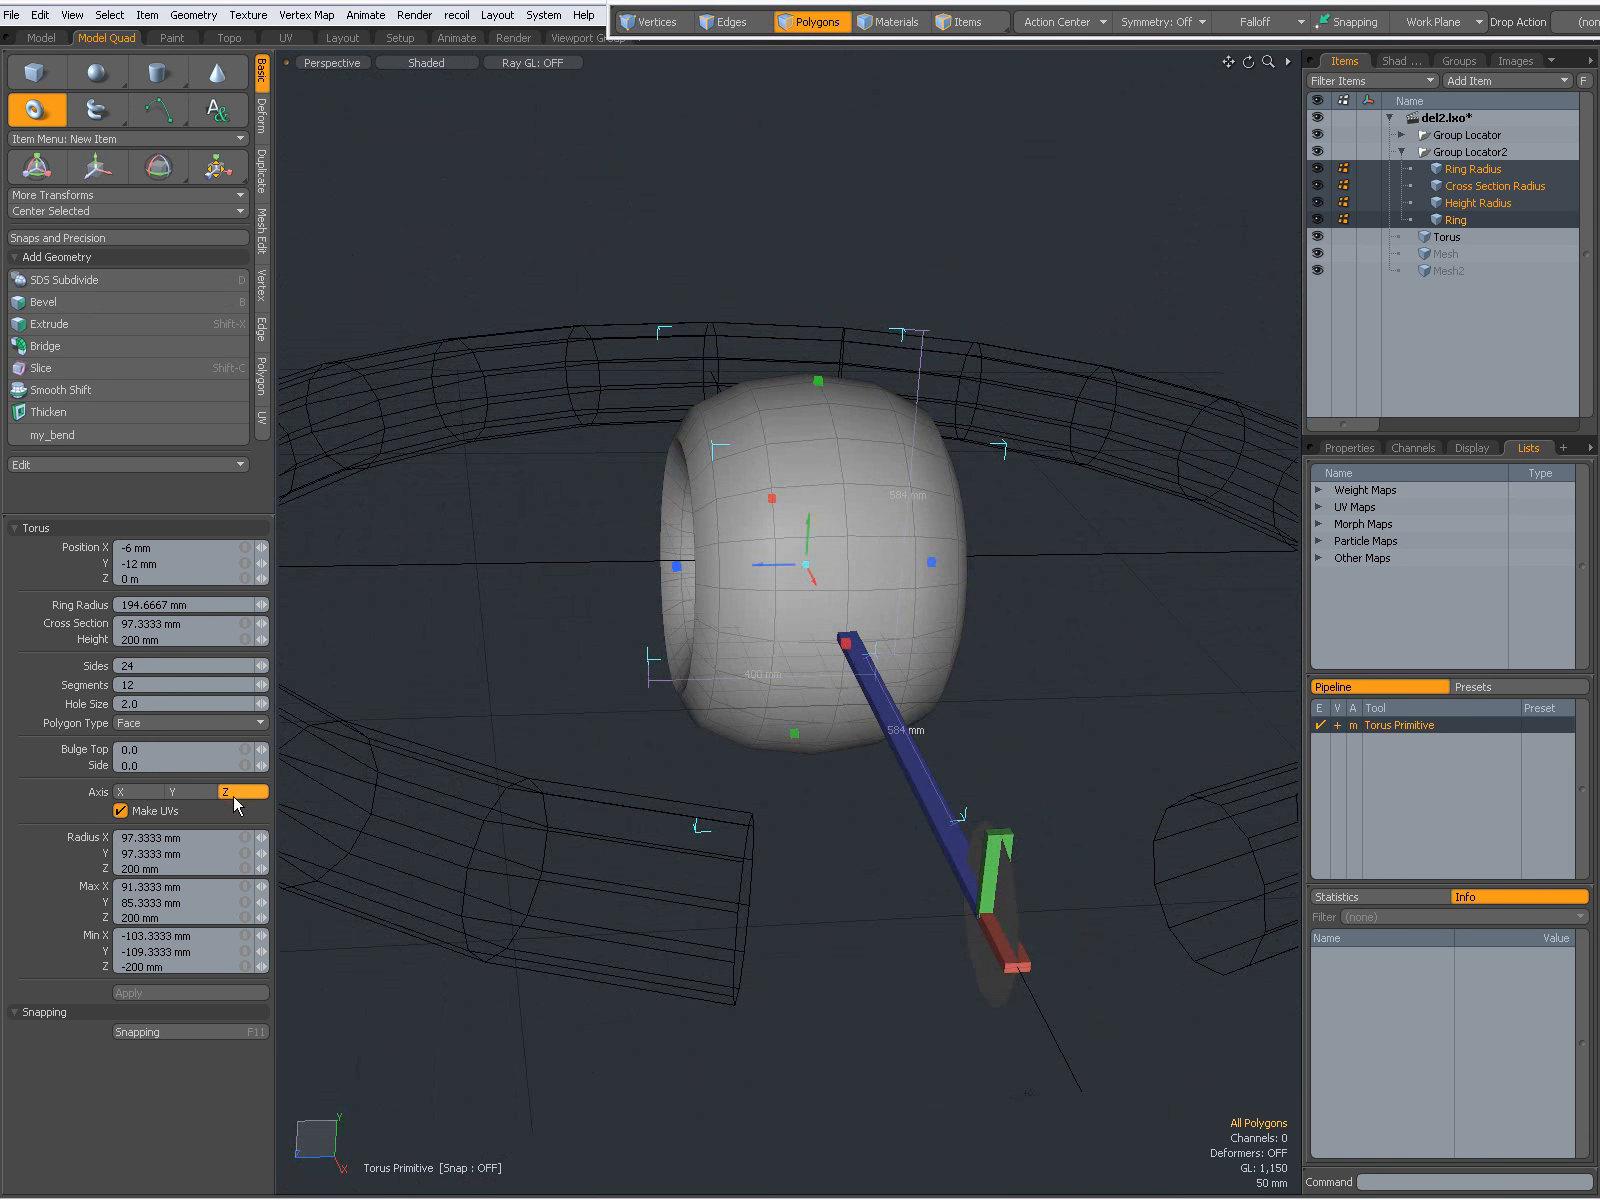
- Set the torus's axis to Y and inspect the flattened shape from the side
{"action": "left_click", "coordinate": [185, 794]}
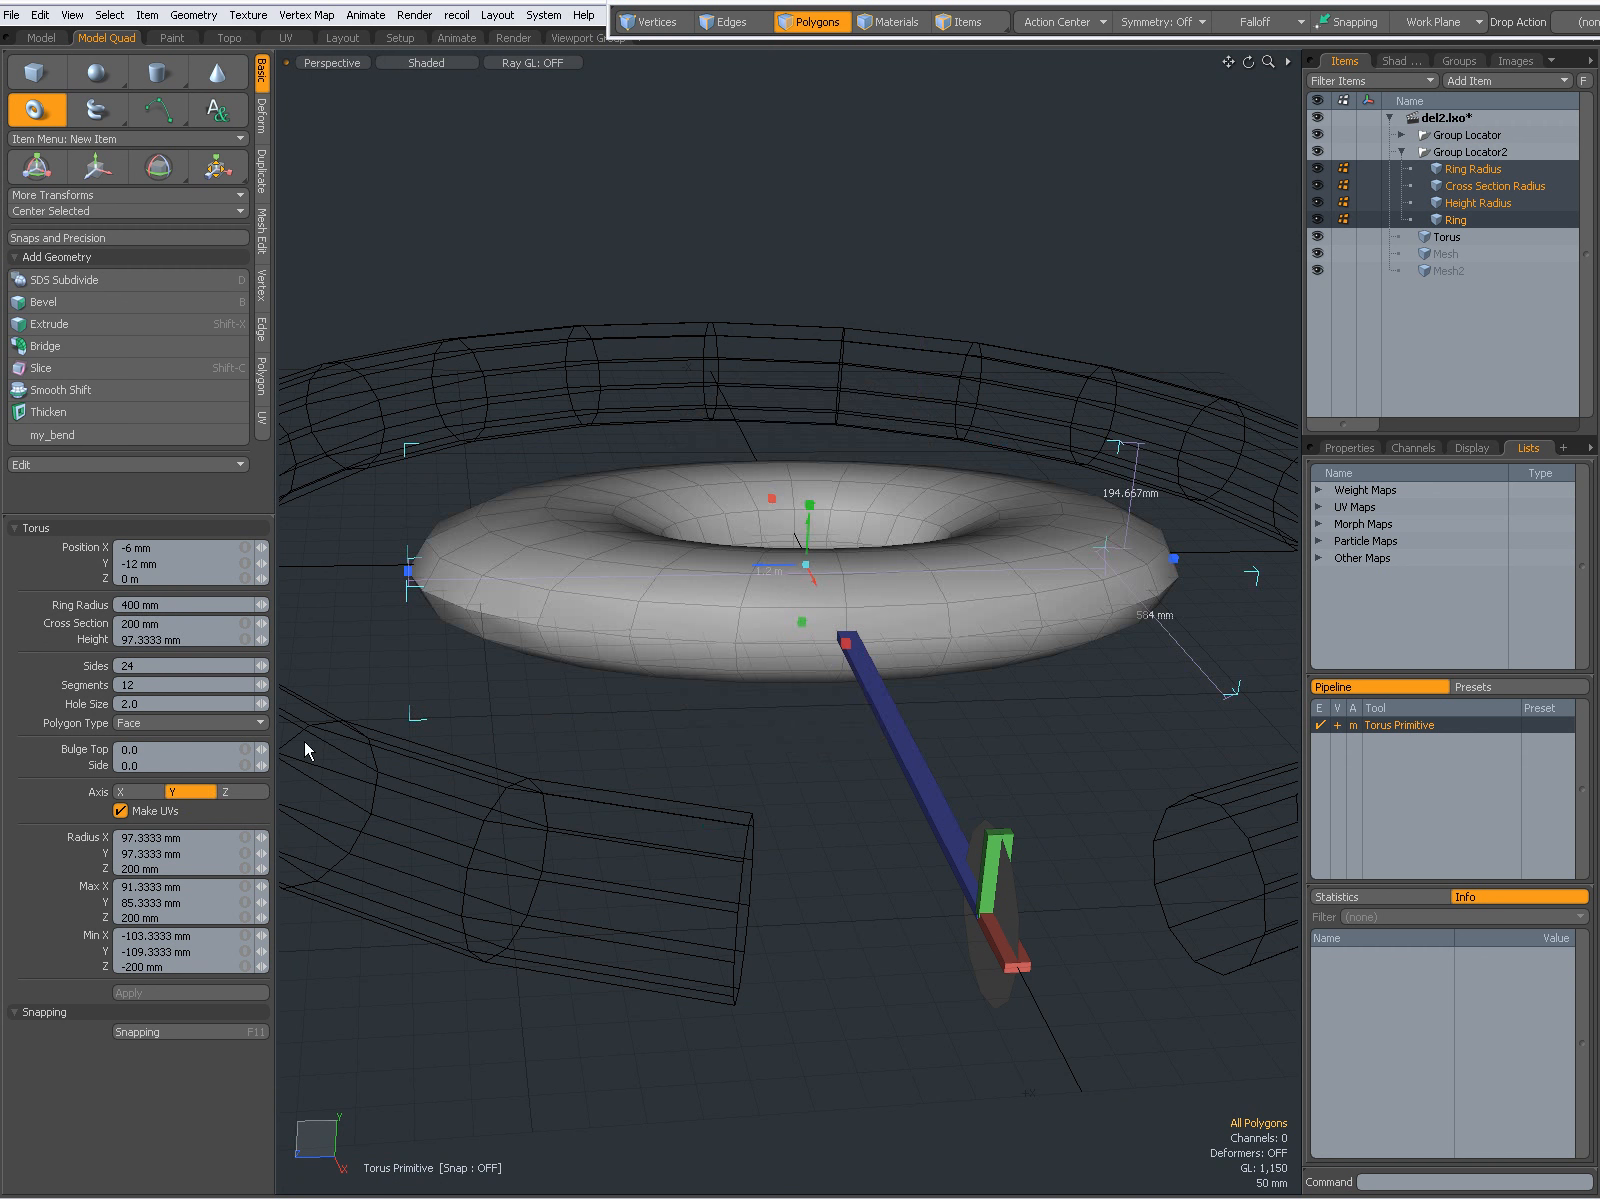
{"action": "left_click_drag", "start_coordinate": [650, 733], "coordinate": [339, 793], "text": "alt"}
{"action": "left_click_drag", "start_coordinate": [950, 668], "coordinate": [721, 800], "text": "alt"}
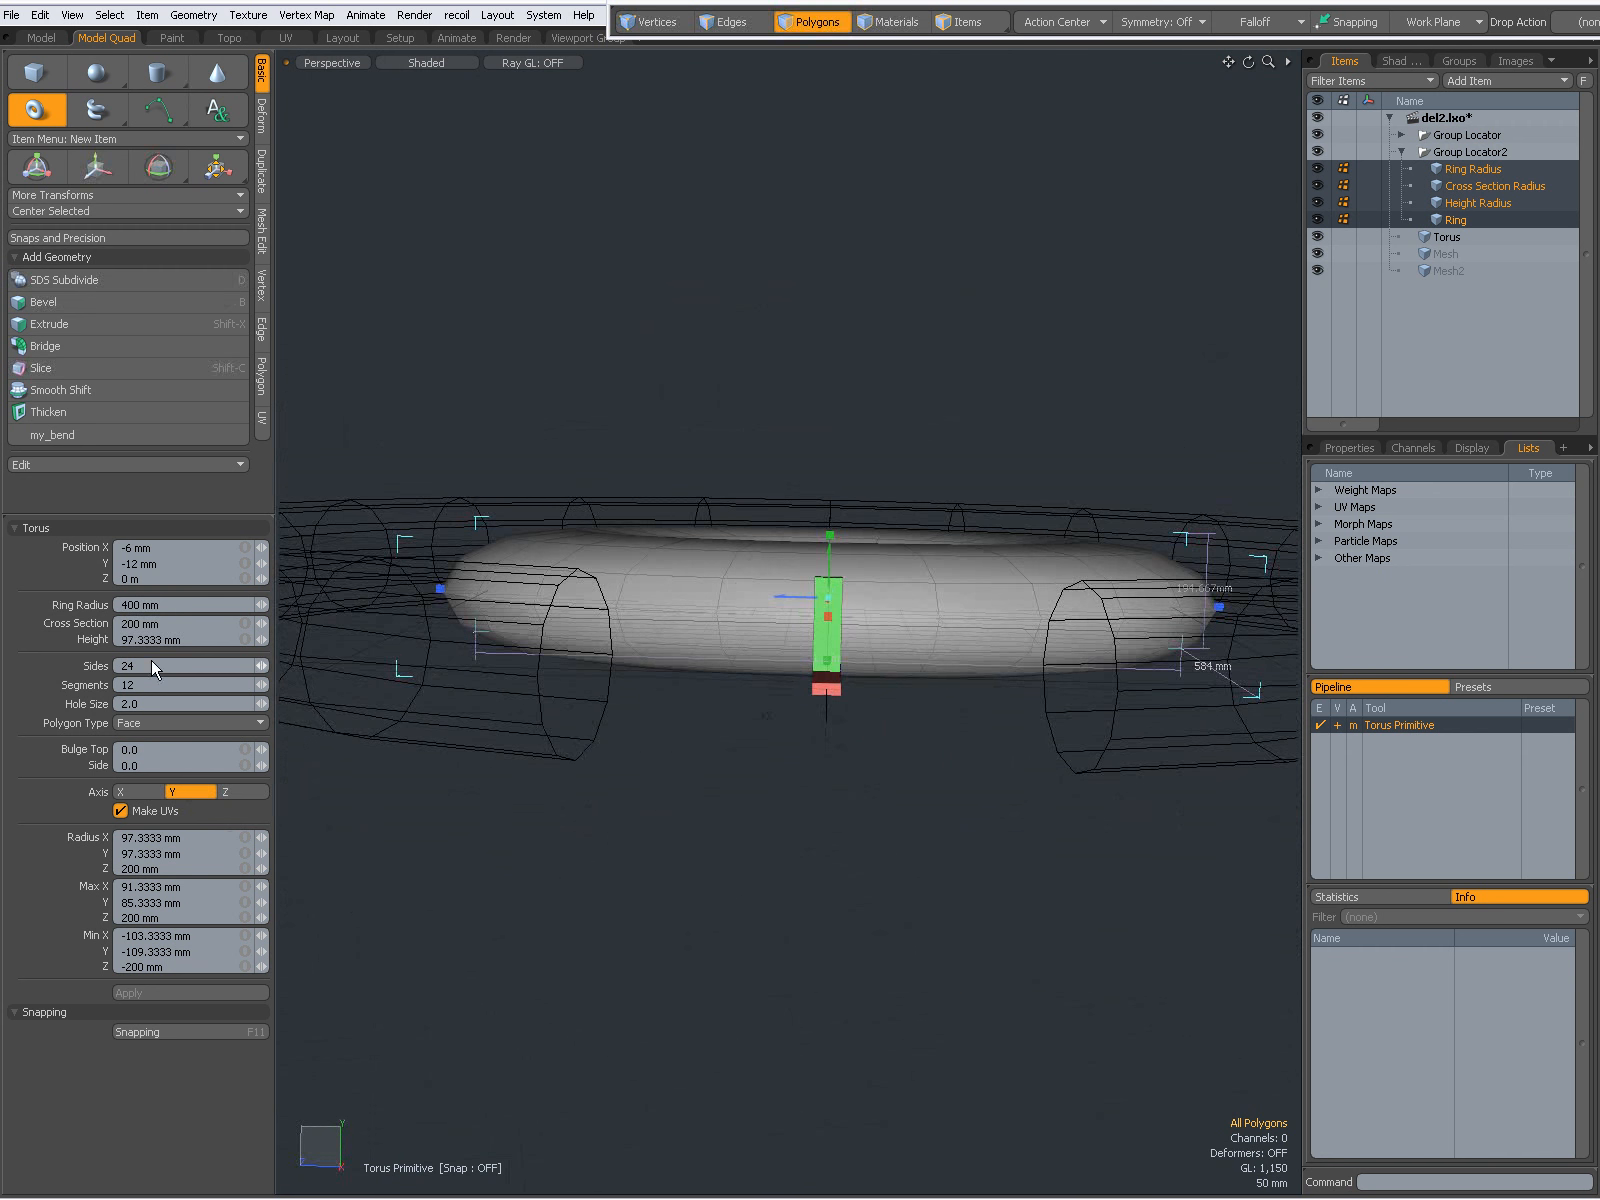